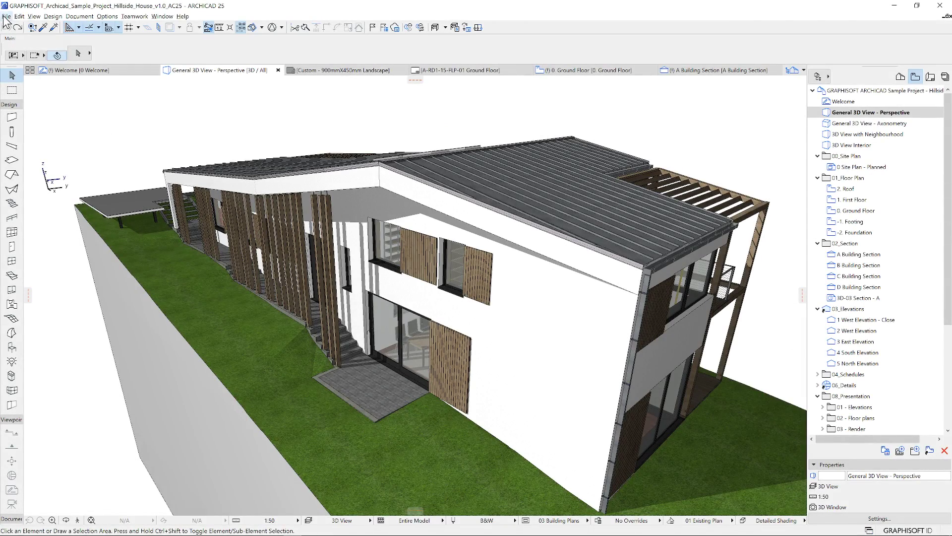
Add a custom Building Type field under Project Info's Building Details, set to Residential.
left_click(7, 16)
mouse_move(54, 164)
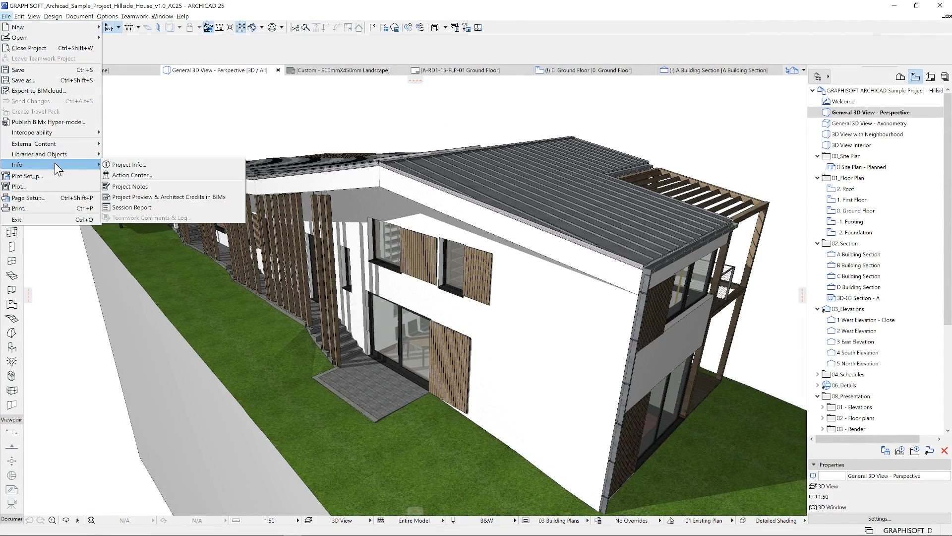
left_click(129, 165)
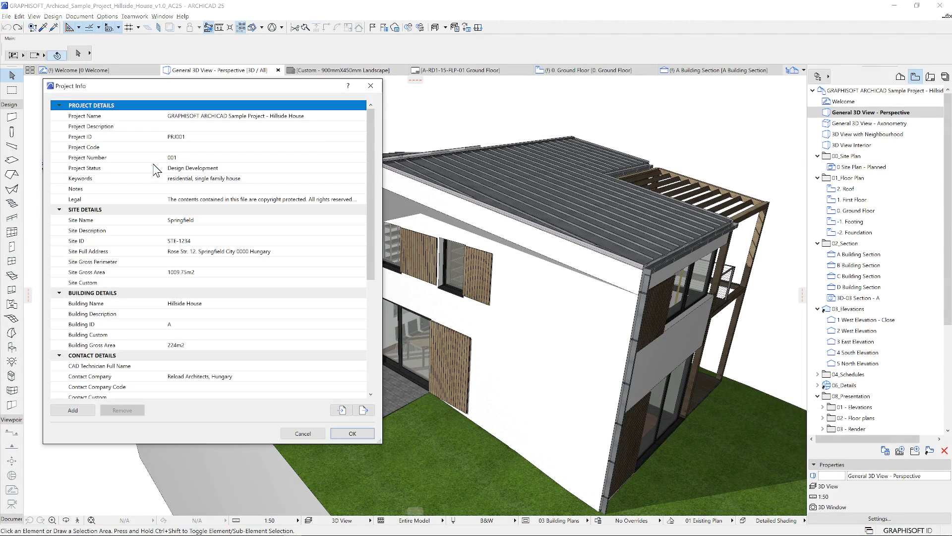
left_click_drag(370, 136, 371, 185)
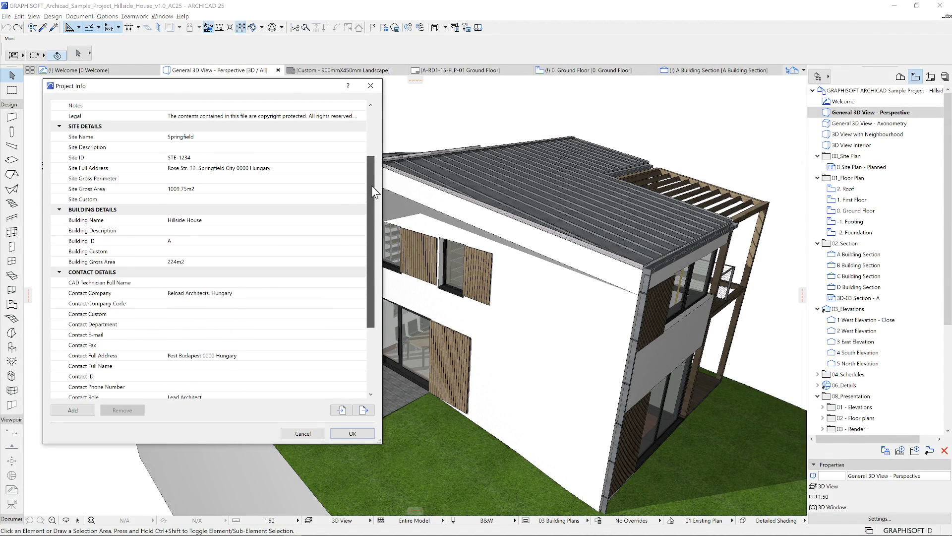
left_click(107, 221)
left_click(71, 410)
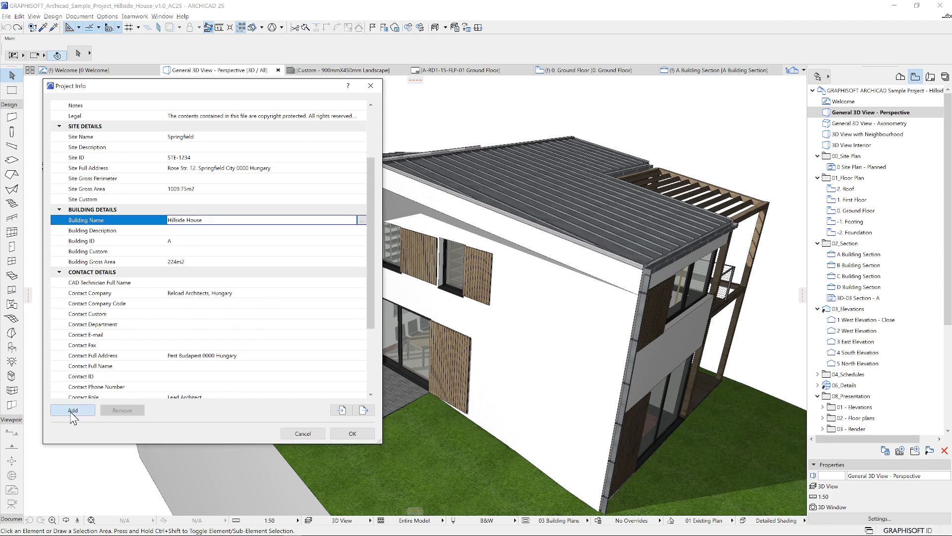
type("Bui")
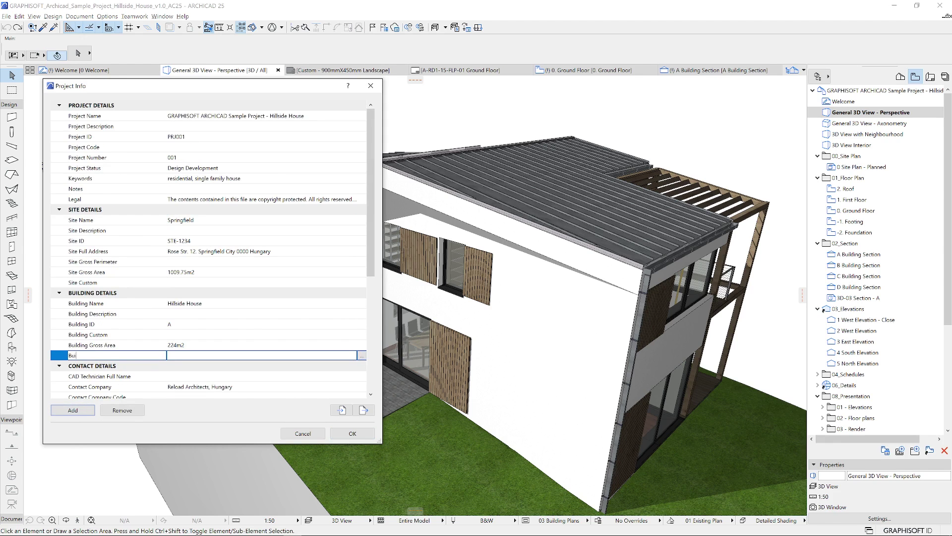
type("lding Type")
left_click(189, 357)
type("Residential")
Confirm Project Info and open the Custom - 900mmX450mm Landscape master layout.
left_click(354, 430)
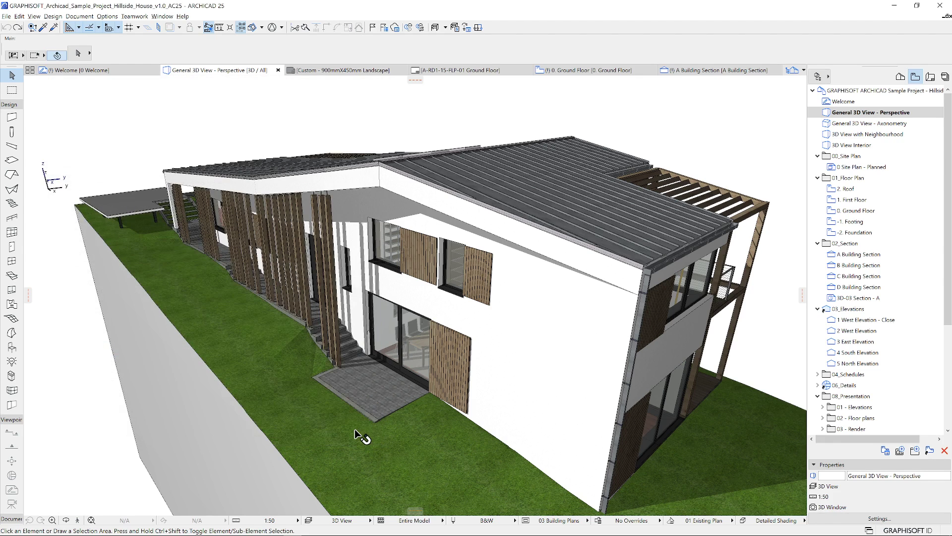
left_click(931, 77)
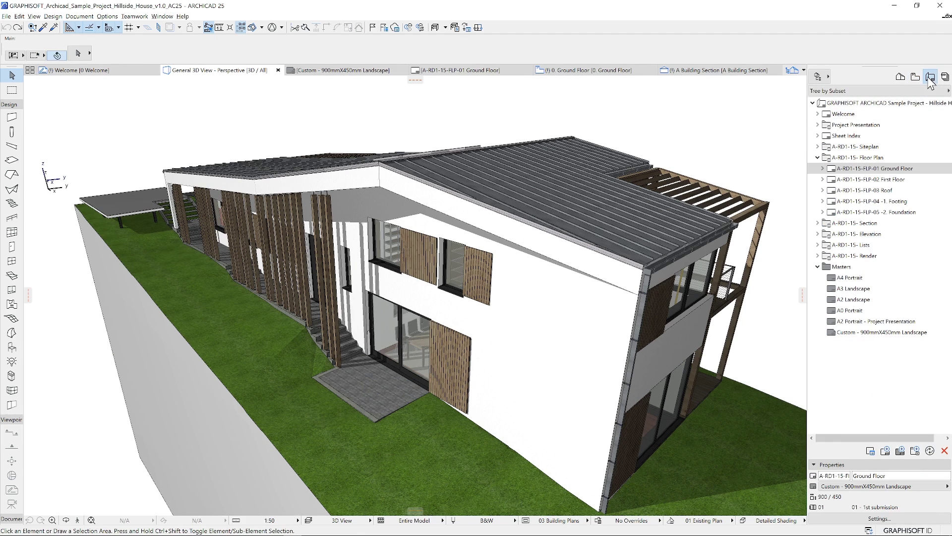
double_click(880, 332)
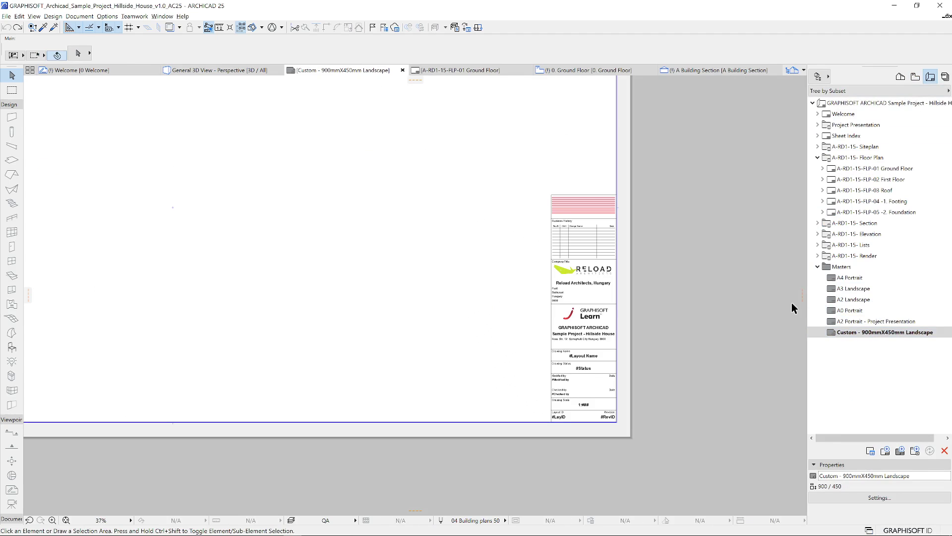
scroll(609, 295, "up", 7)
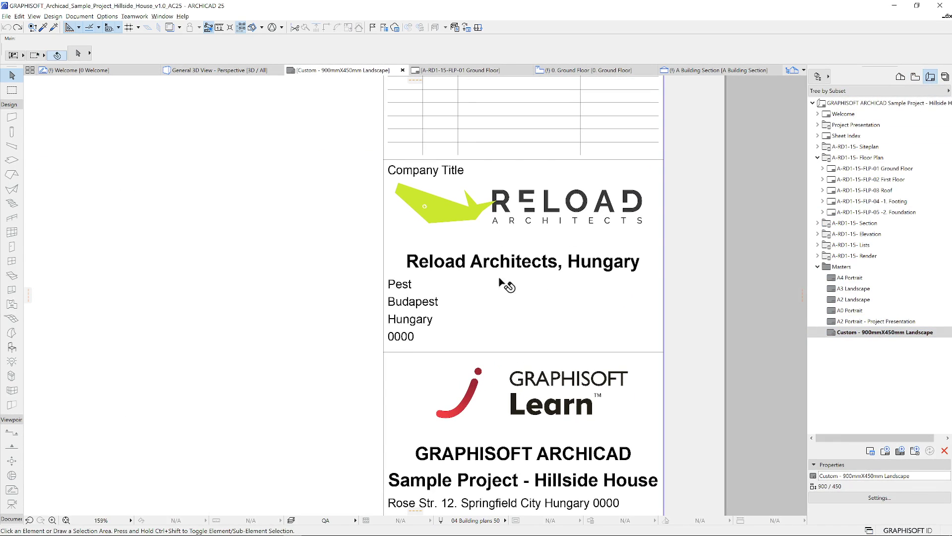
Change the Project Info Contact Company to 'Design Office'.
left_click(6, 17)
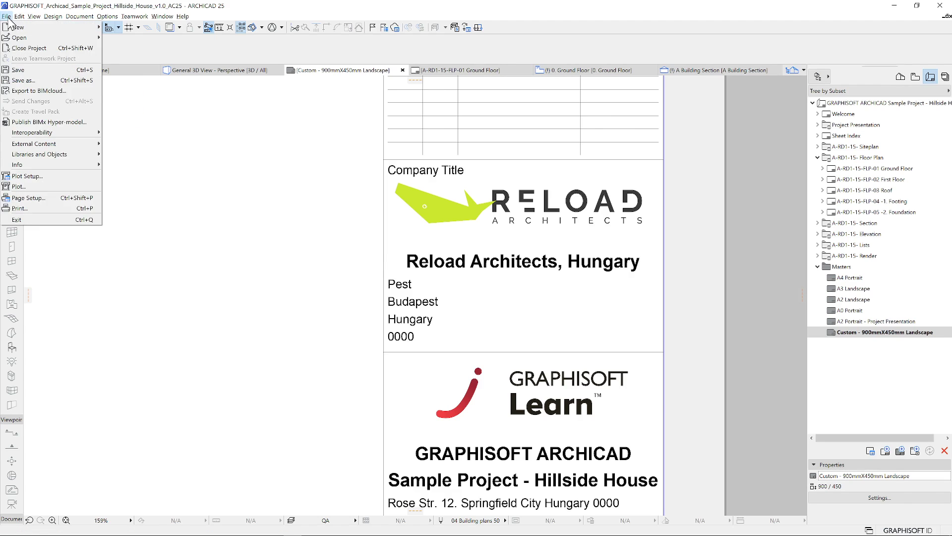
mouse_move(69, 165)
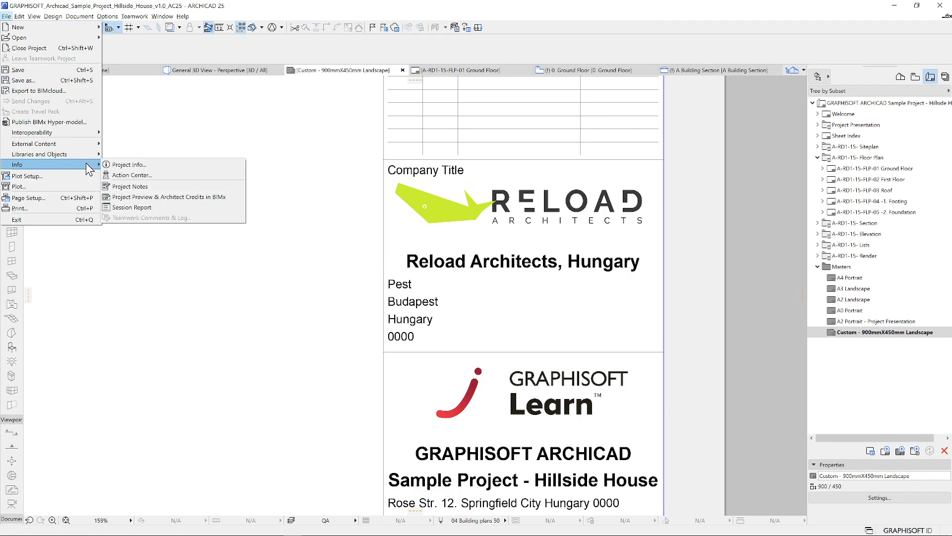
left_click(130, 165)
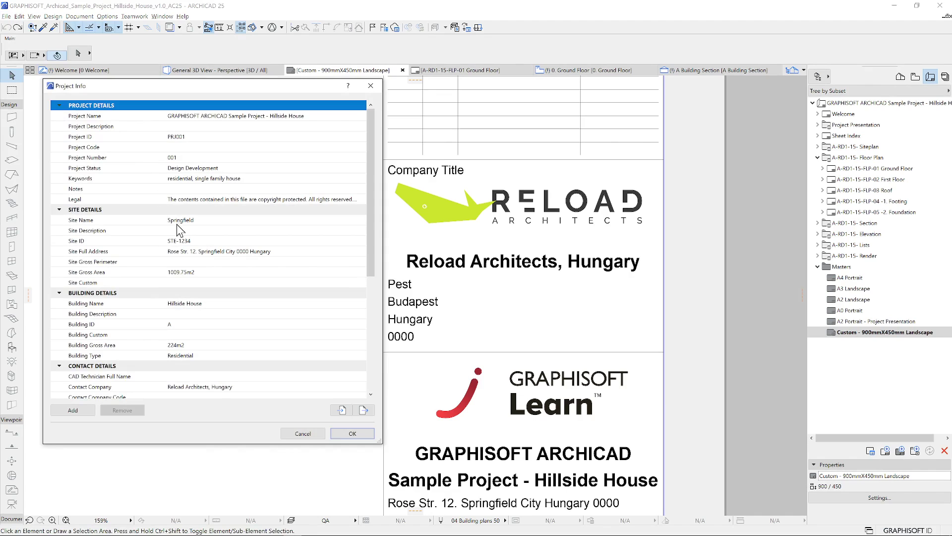
left_click_drag(367, 197, 368, 261)
left_click(245, 272)
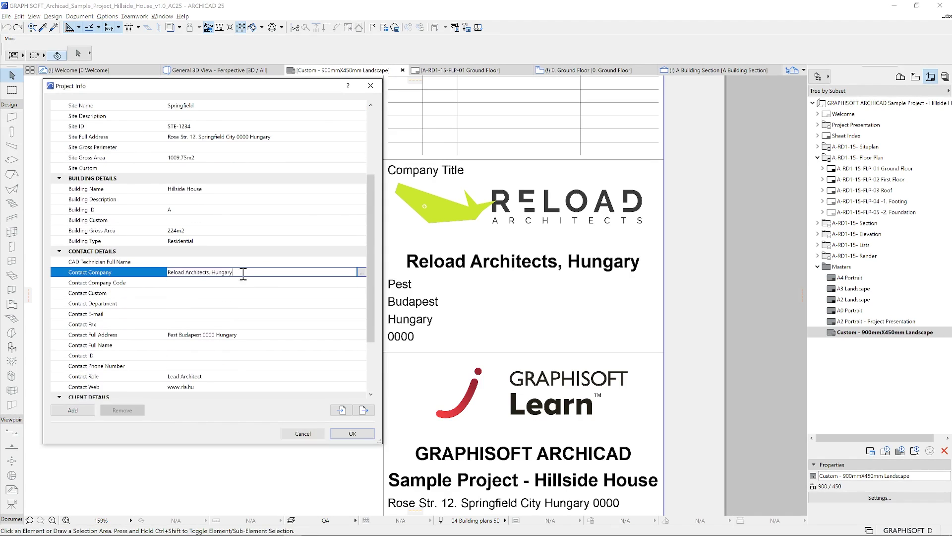
left_click_drag(244, 272, 169, 273)
type("Design Office")
left_click(351, 433)
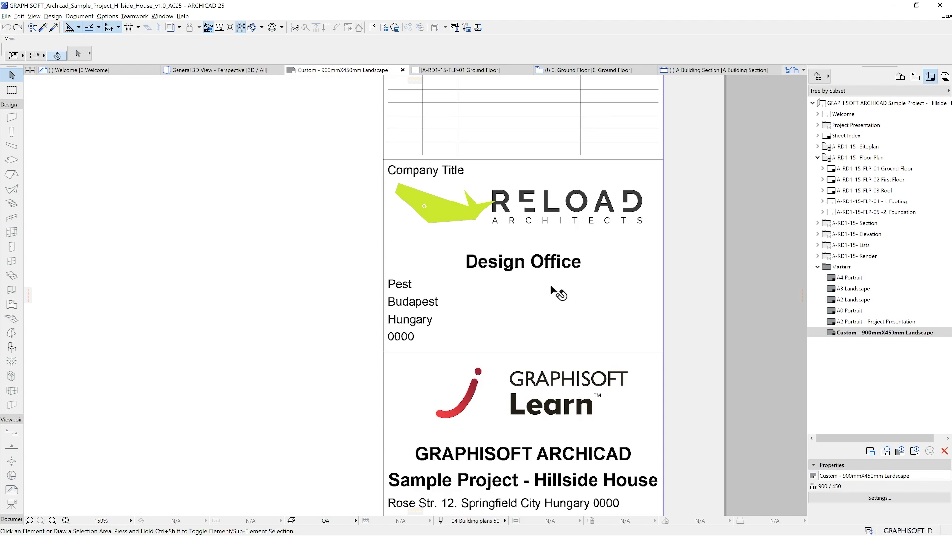
Check the Ground Floor layout's title block, then return to the 3D perspective.
double_click(881, 169)
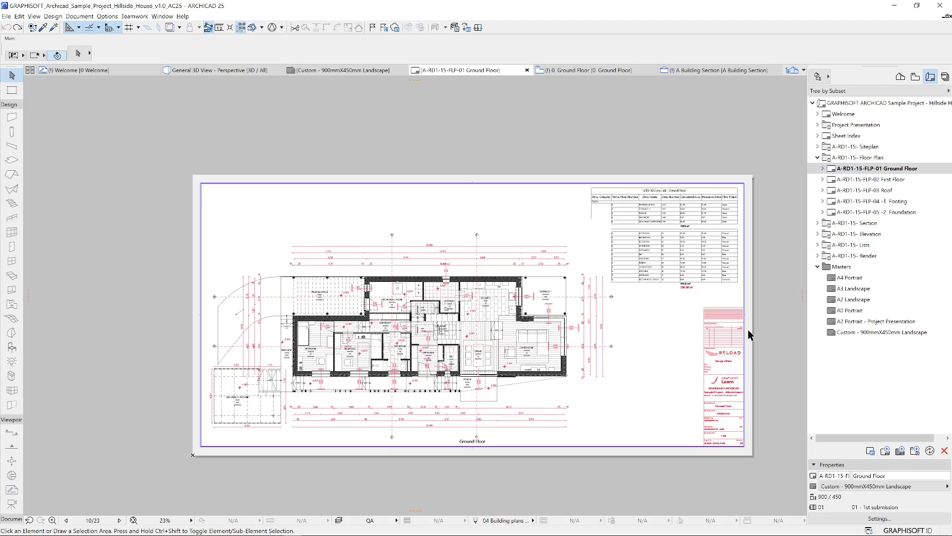
scroll(736, 360, "up", 6)
scroll(735, 370, "up", 3)
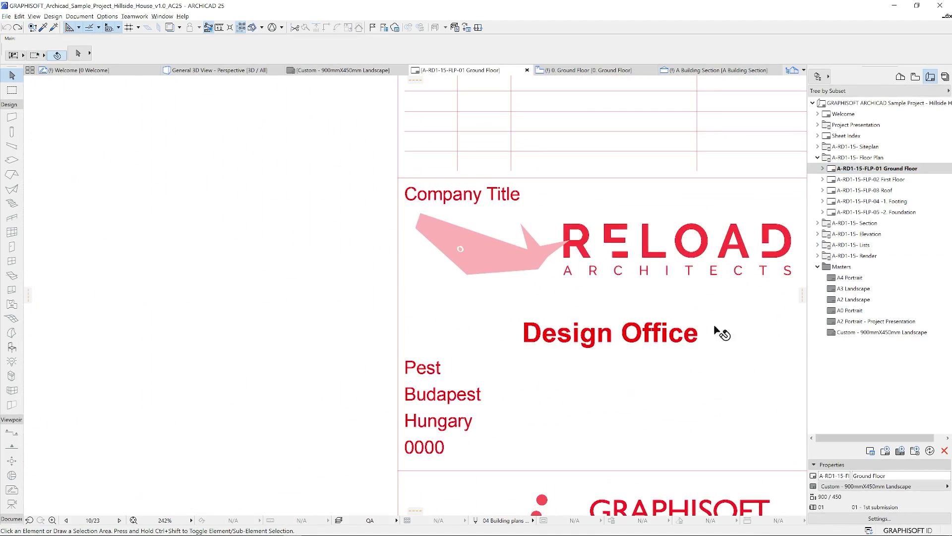
left_click(215, 70)
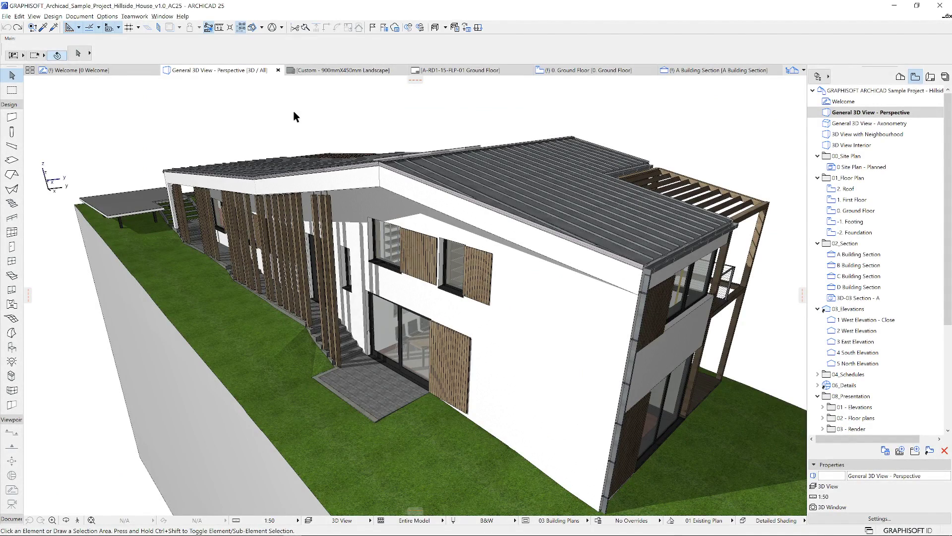
In Project Preview & Architect Credits in BIMx, choose Browse… for the preview image source.
left_click(7, 16)
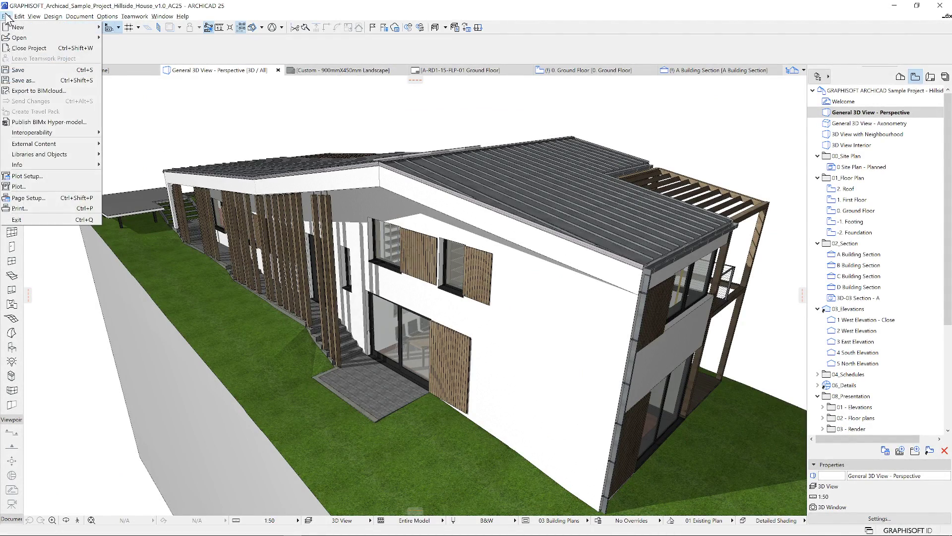
mouse_move(74, 165)
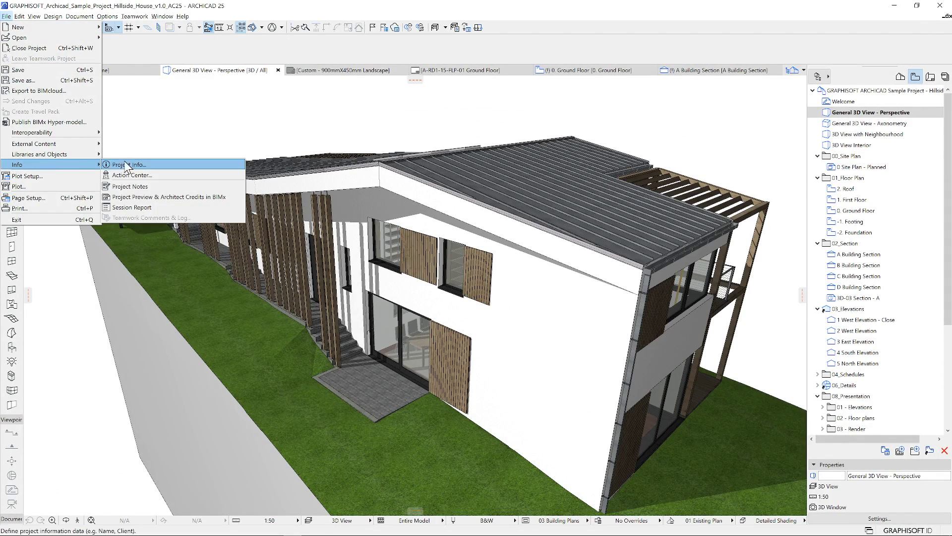
left_click(167, 196)
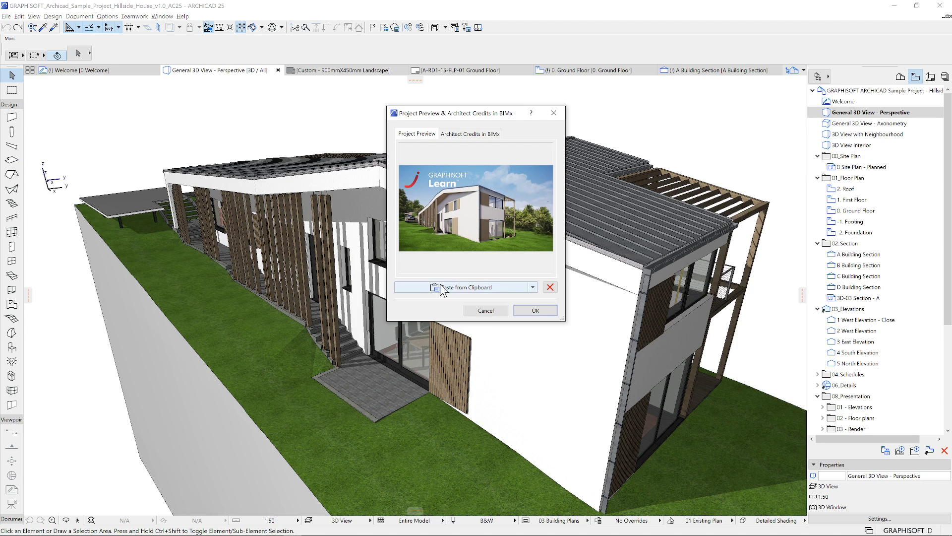
left_click(533, 287)
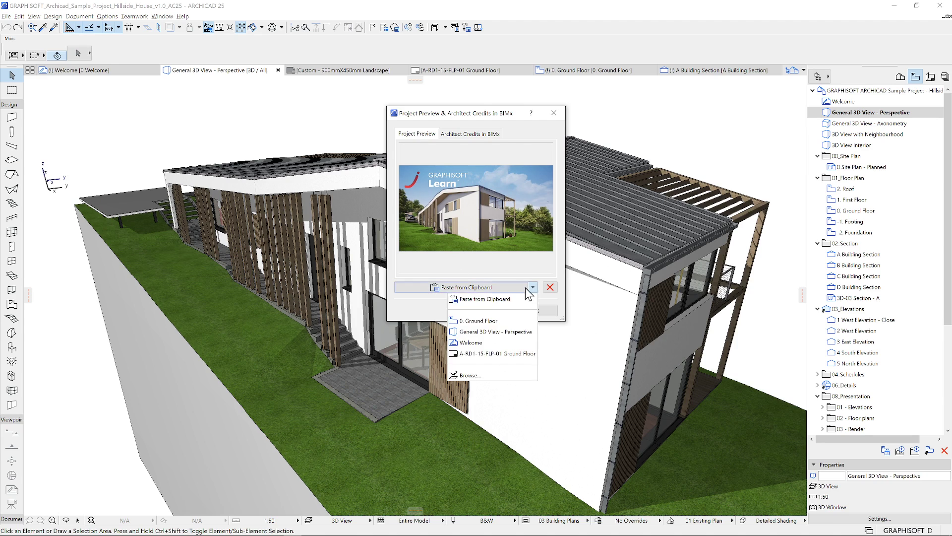
left_click(469, 374)
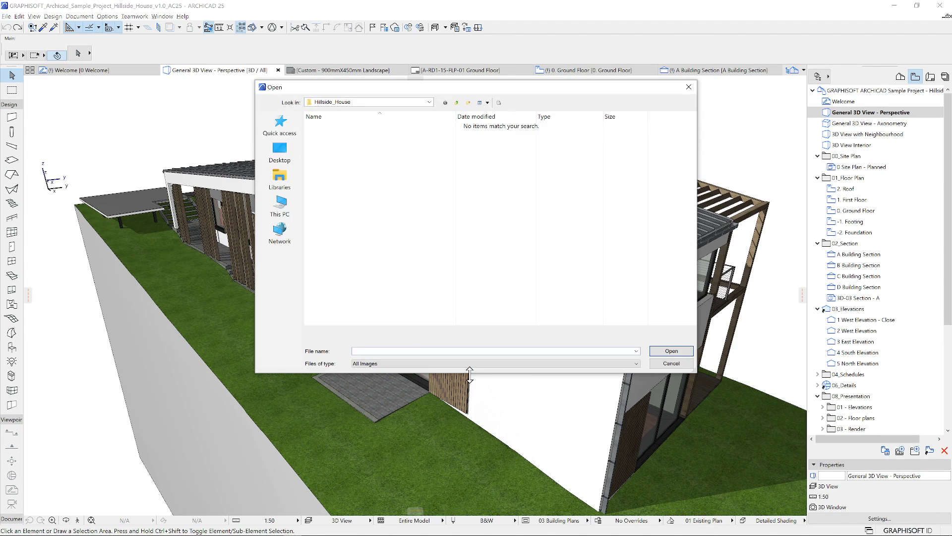
Cancel the image browser and open the hyper-model's 3D view from its thumbnail.
left_click(665, 362)
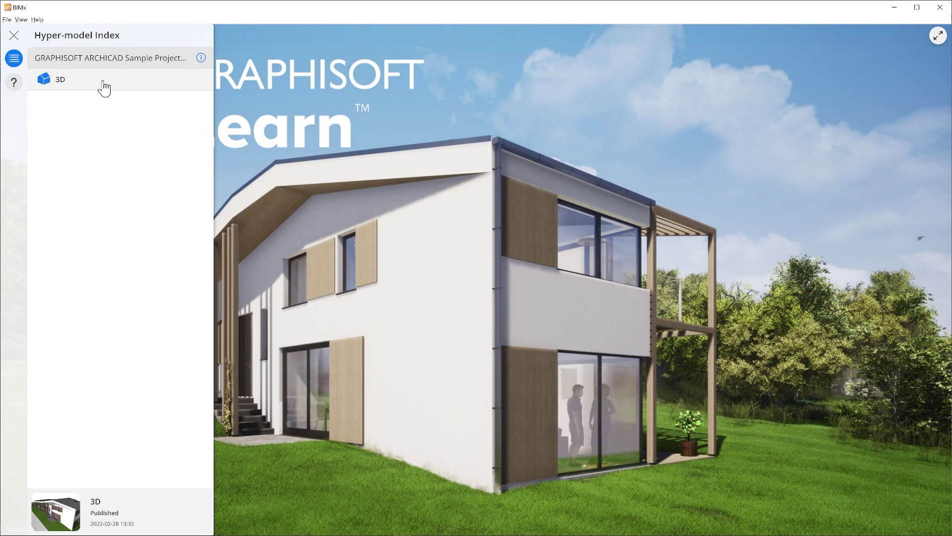
left_click(66, 512)
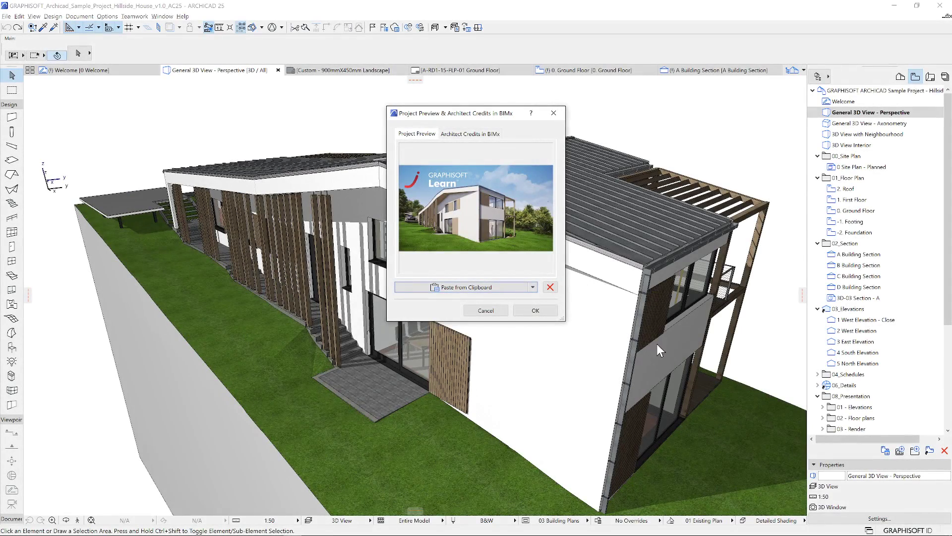
Set the BIMx architect credit display text to 'Graphisoft Learn' and confirm.
left_click(467, 138)
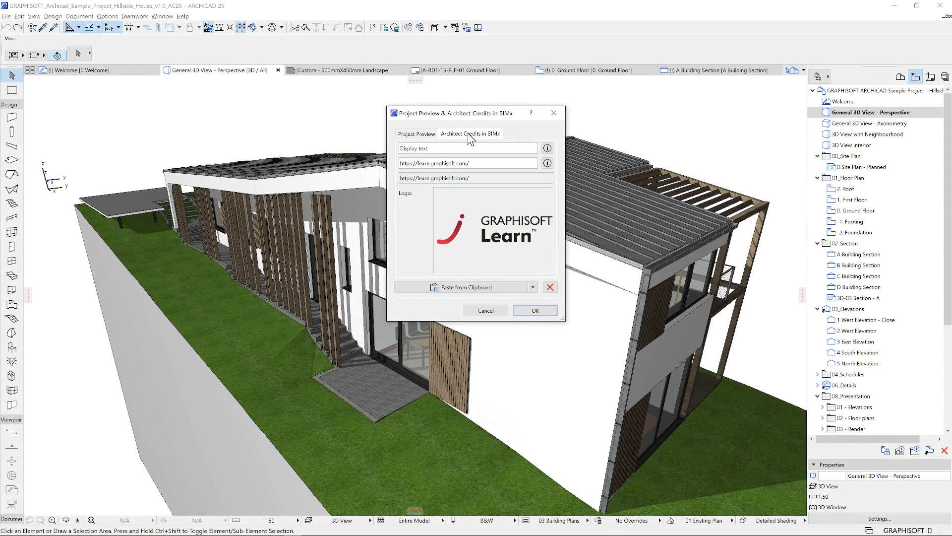
left_click(435, 148)
type("Graphisoft Learn")
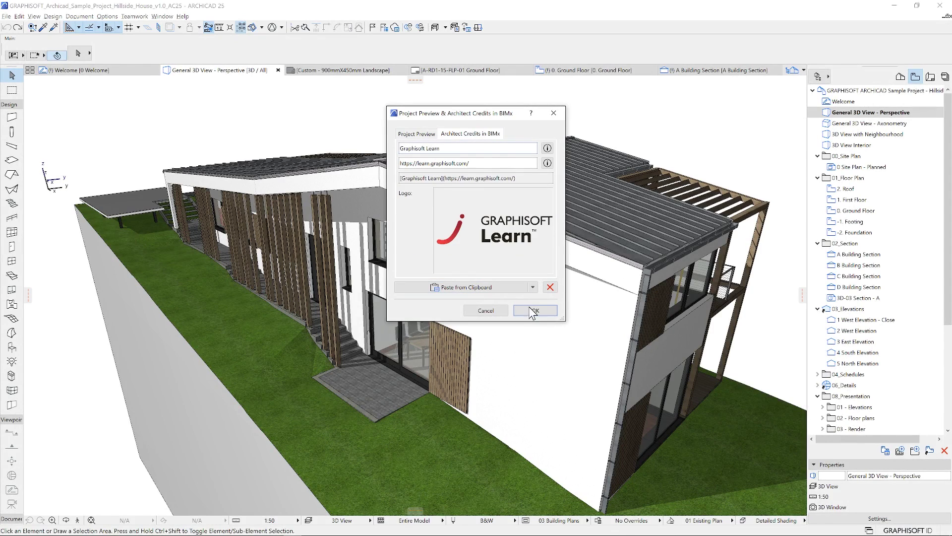
left_click(534, 311)
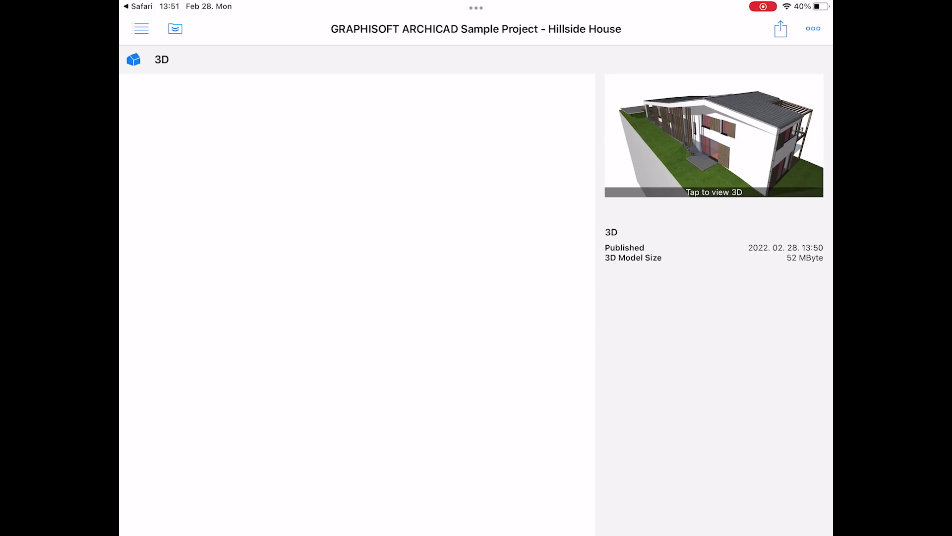
Open the Hillside House 3D model from its preview thumbnail.
left_click(714, 135)
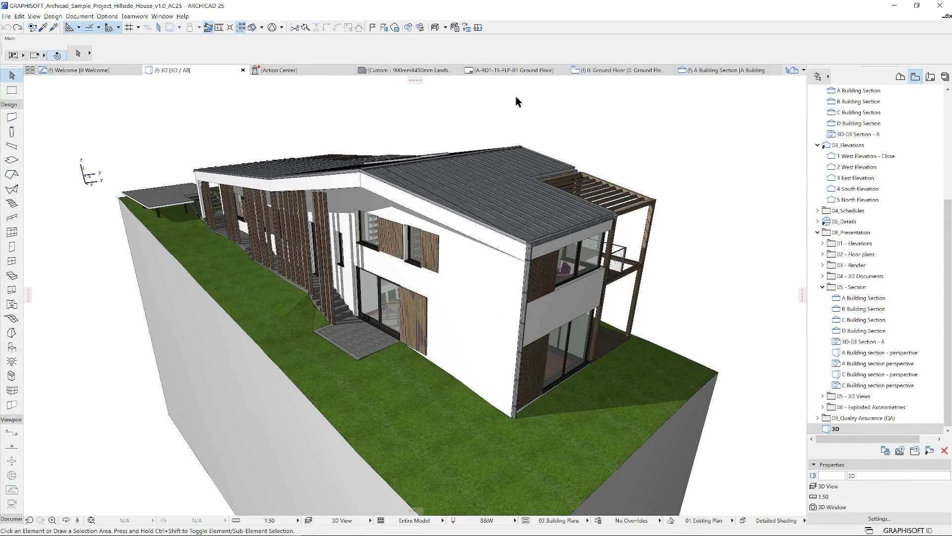
Open the project's Location Settings from Project Preferences.
left_click(107, 16)
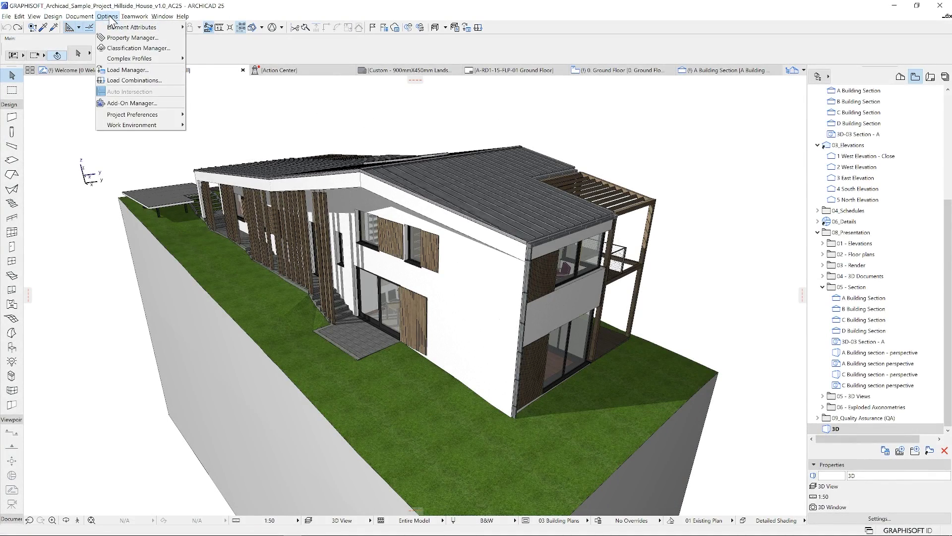
mouse_move(153, 114)
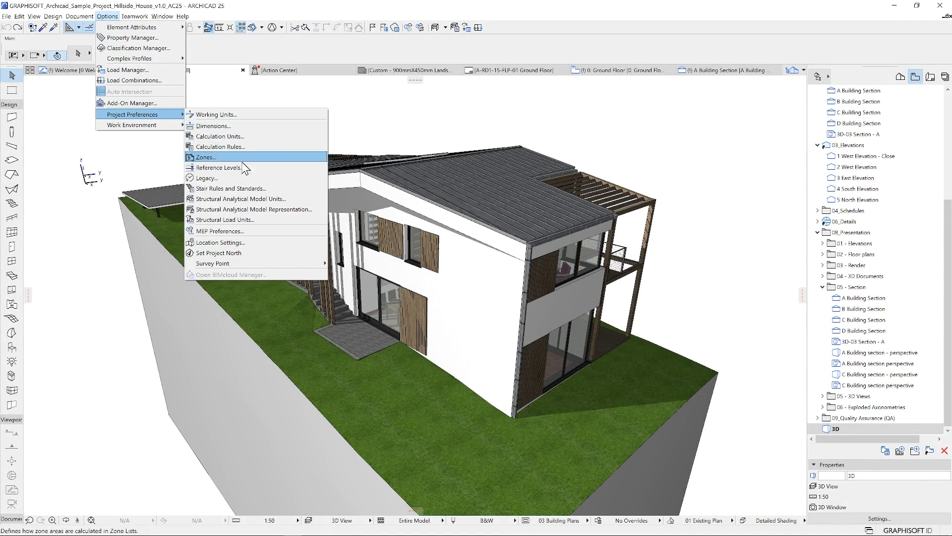
left_click(236, 242)
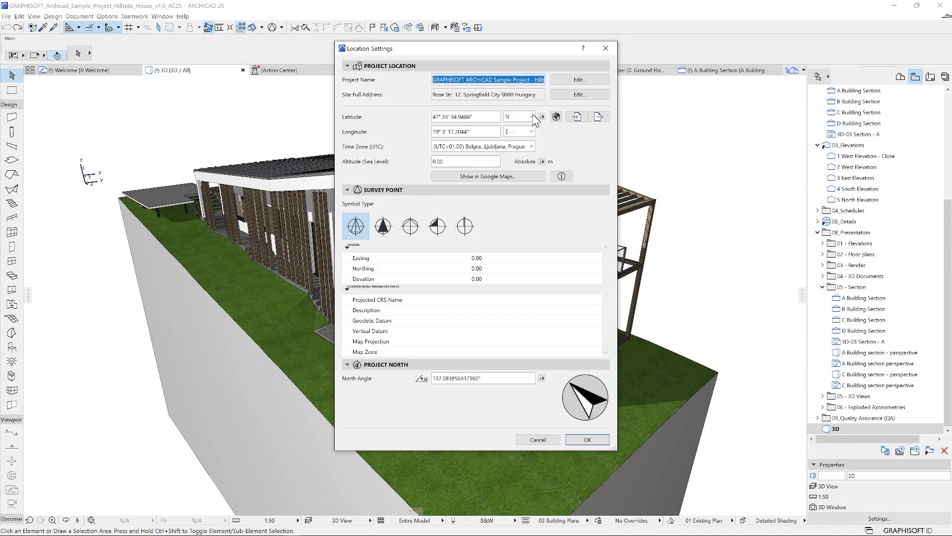
left_click(604, 51)
left_click(281, 27)
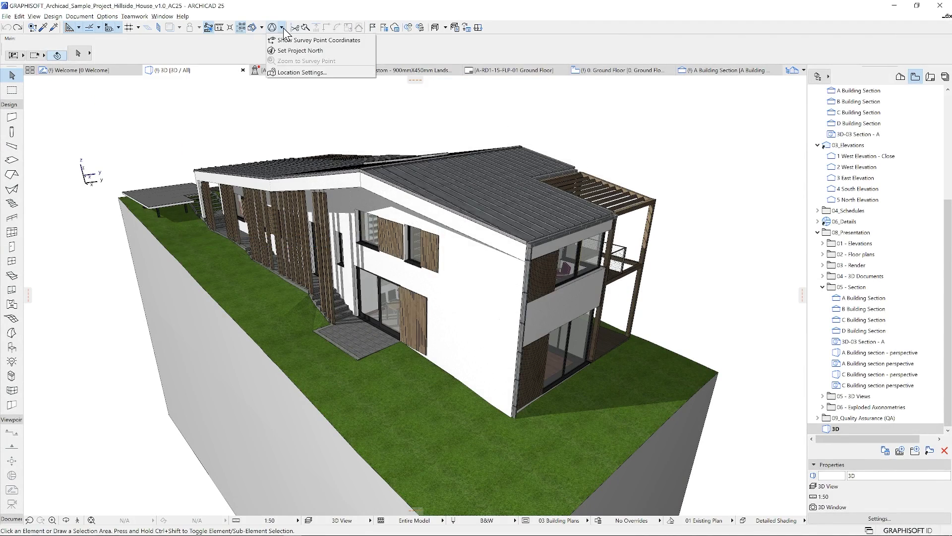
left_click(289, 73)
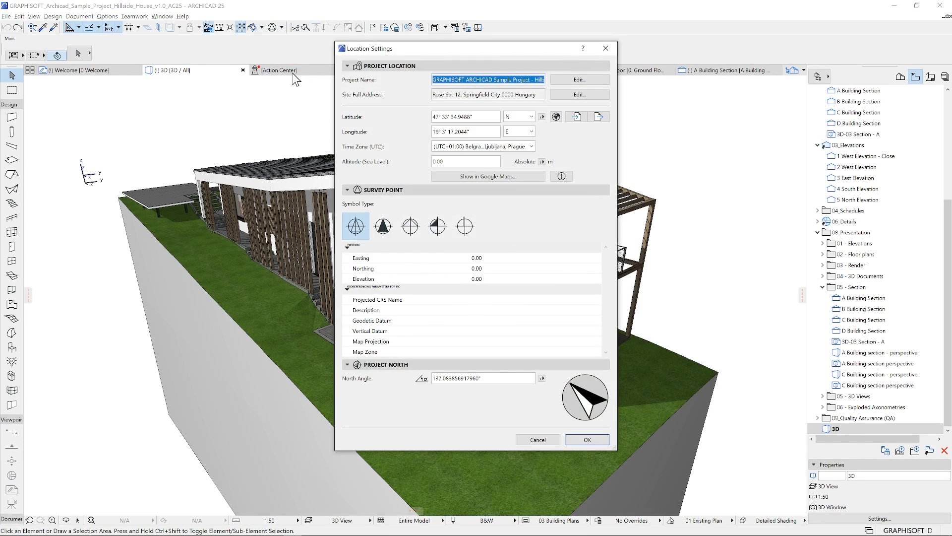
Review the site latitude, keep the UTC+01:00 time zone, and check the site on Google Maps.
left_click(485, 115)
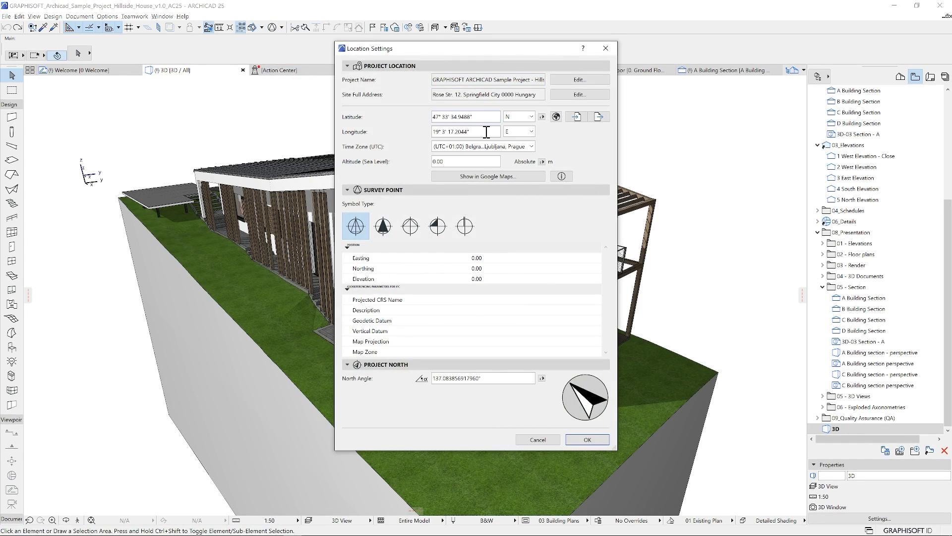
left_click(488, 147)
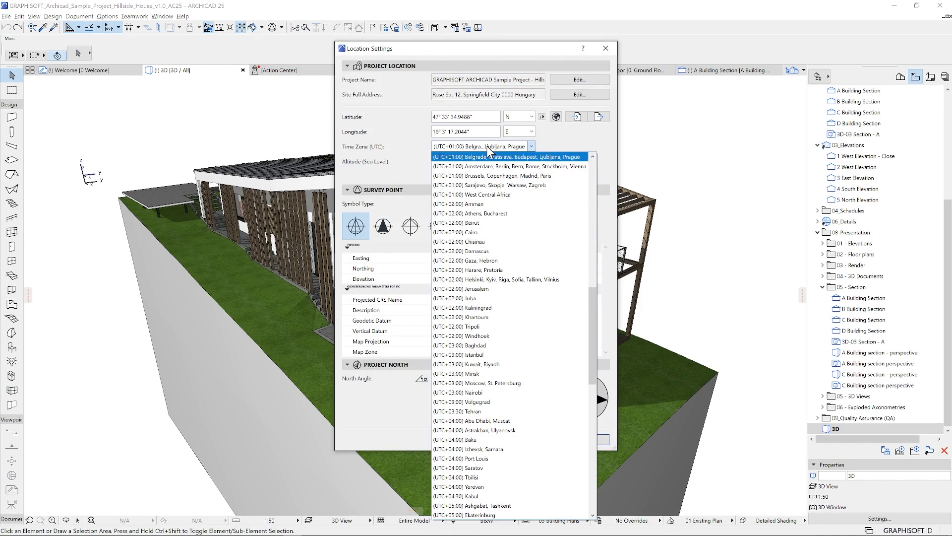
left_click(487, 151)
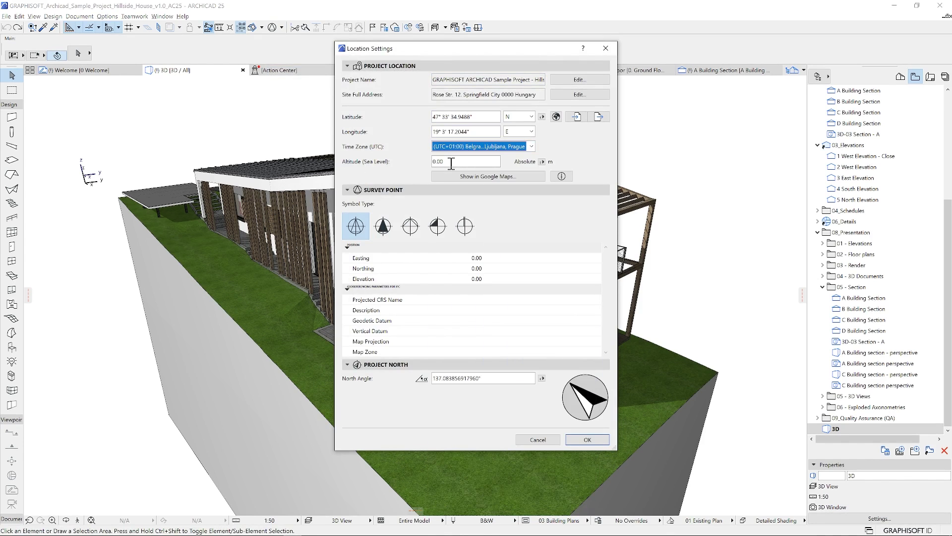
left_click(476, 179)
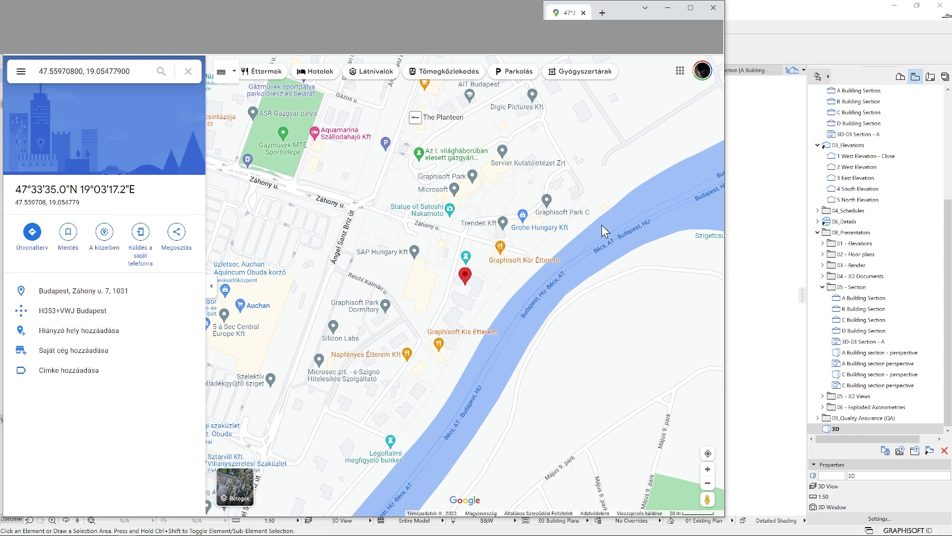
left_click(670, 14)
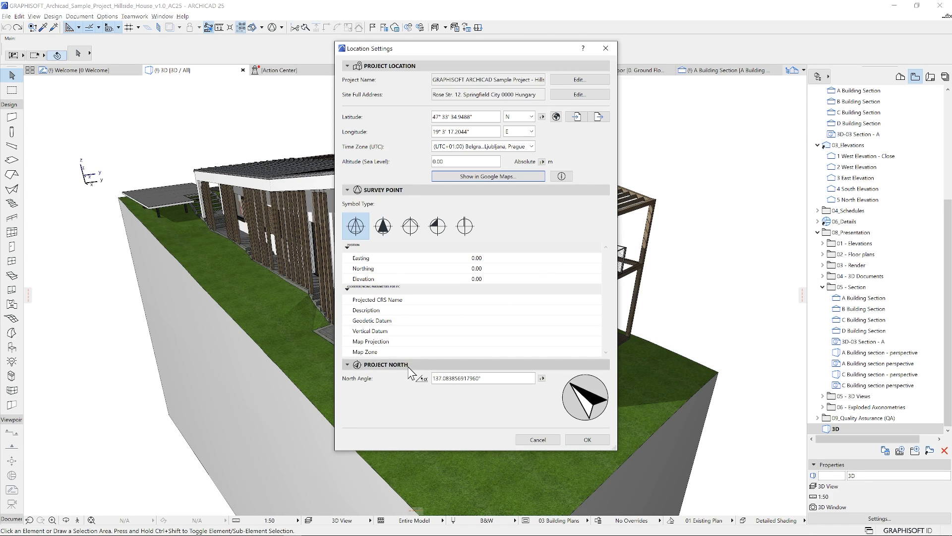
Turn the north angle to 160° and start setting Project North on the Ground Floor plan.
left_click(498, 378)
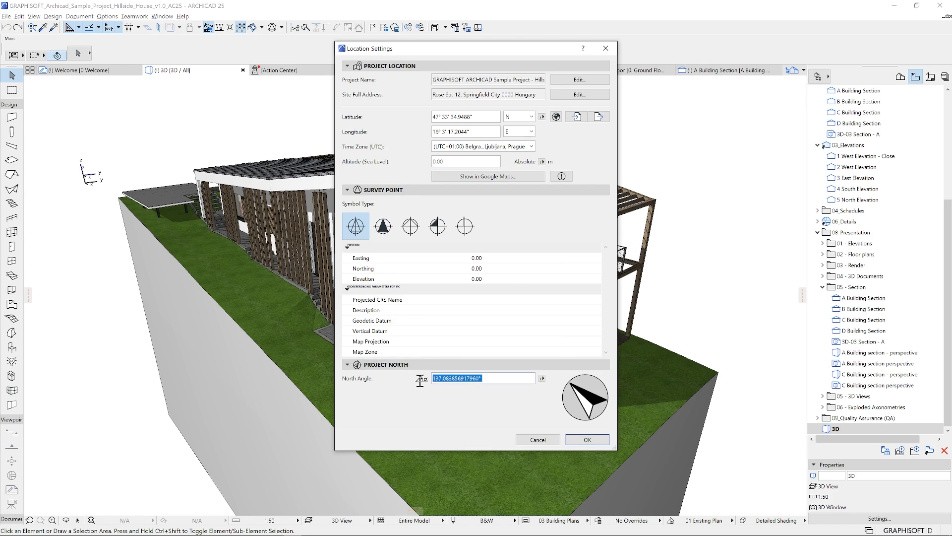
mouse_move(578, 388)
left_mouse_down()
mouse_move(610, 393)
mouse_move(585, 414)
mouse_move(567, 392)
left_mouse_up()
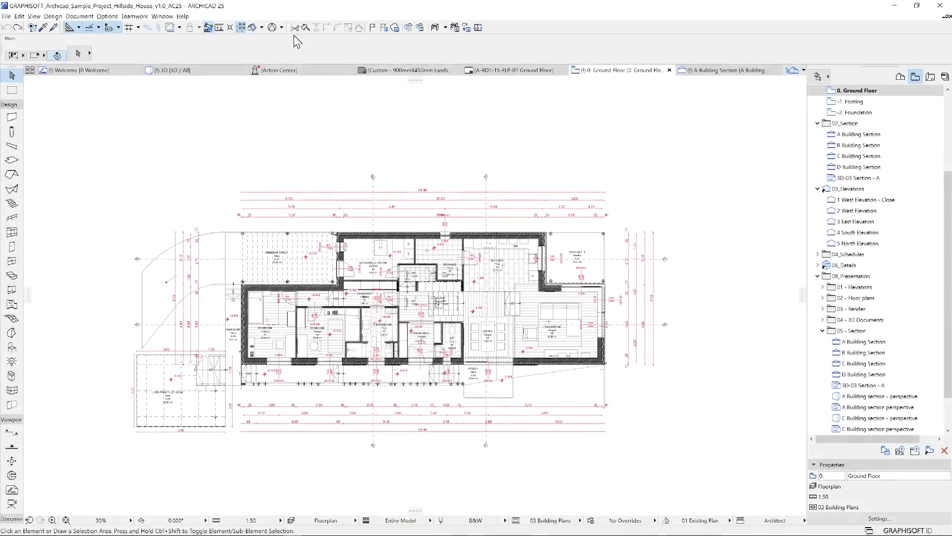
left_click(282, 27)
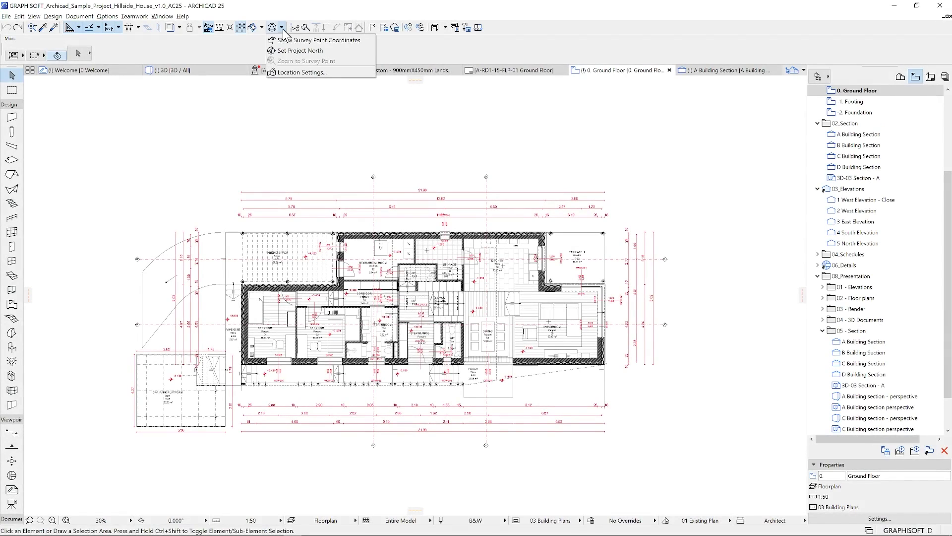
left_click(290, 52)
left_click(674, 187)
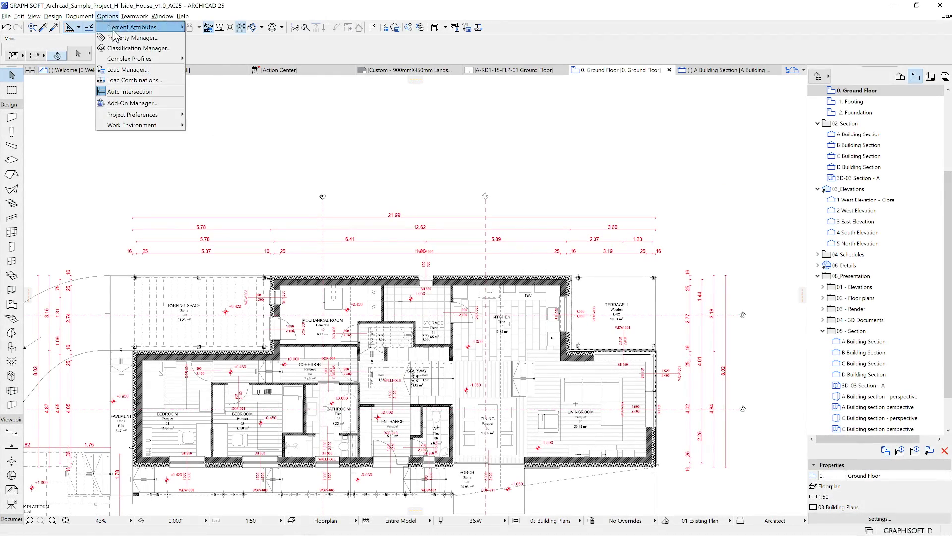
Change the Working Units length unit from millimeter to centimeter.
mouse_move(151, 117)
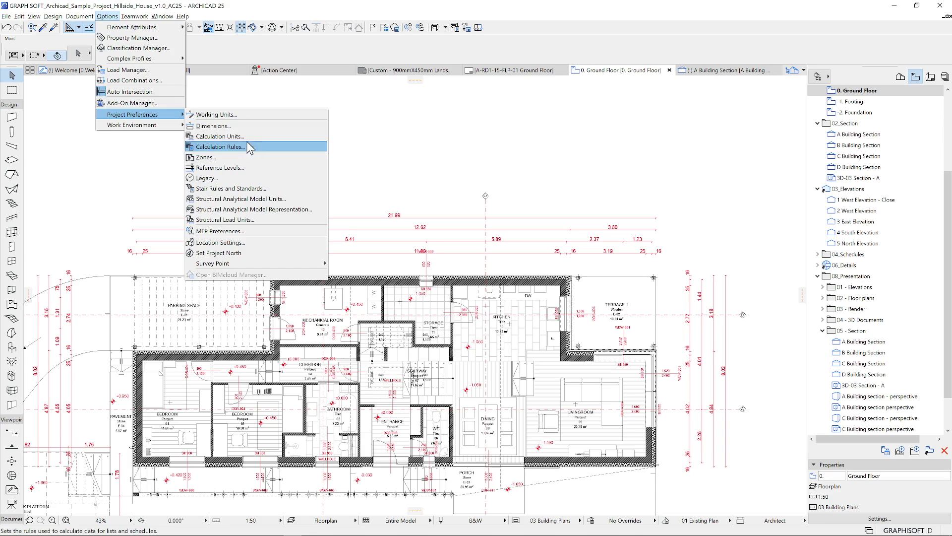
left_click(251, 113)
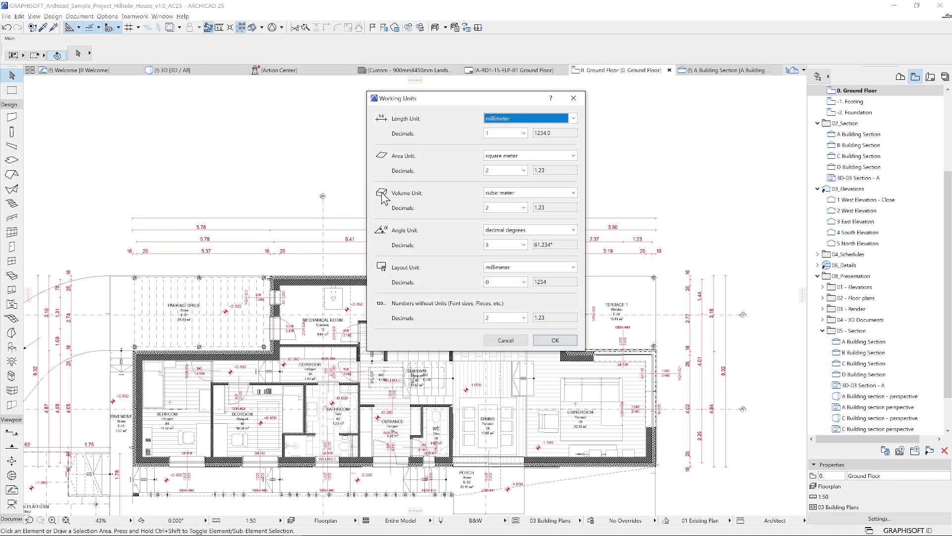
left_click(573, 118)
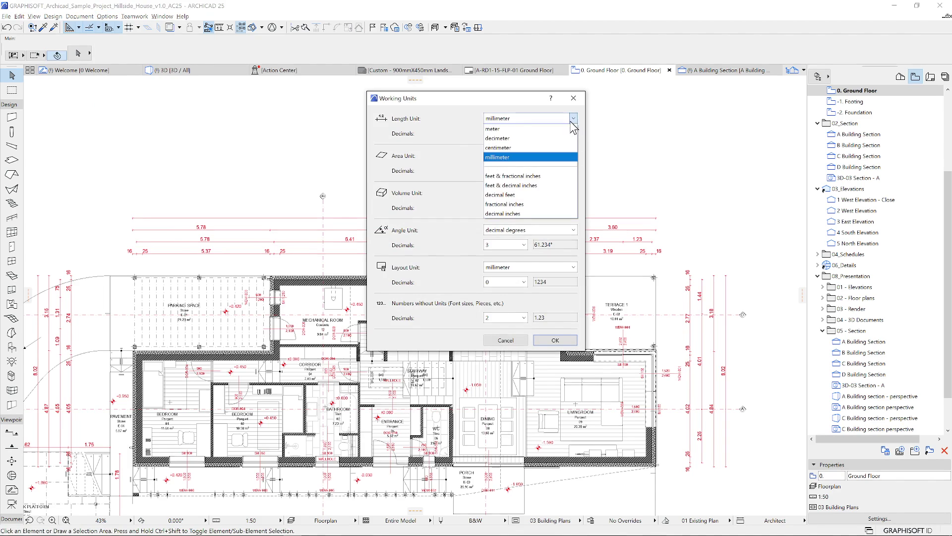
left_click(510, 148)
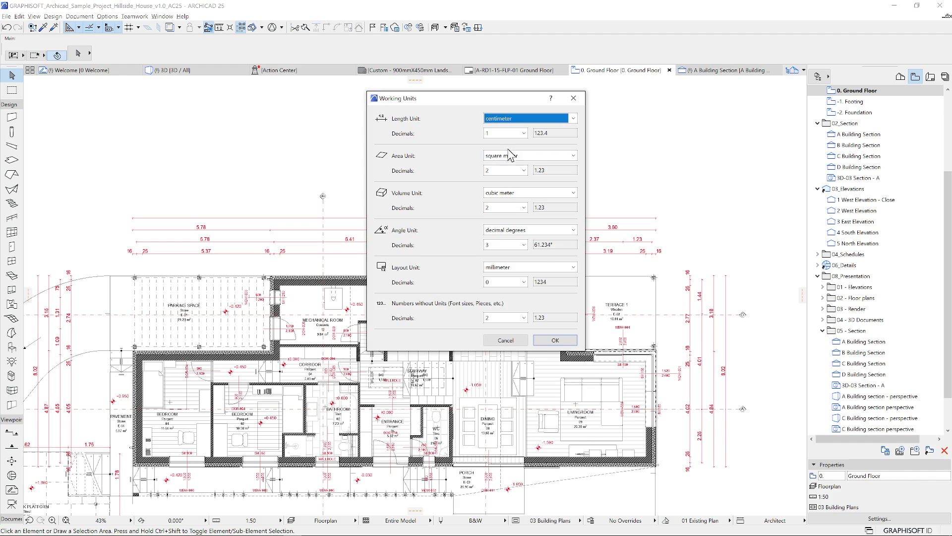
left_click(551, 339)
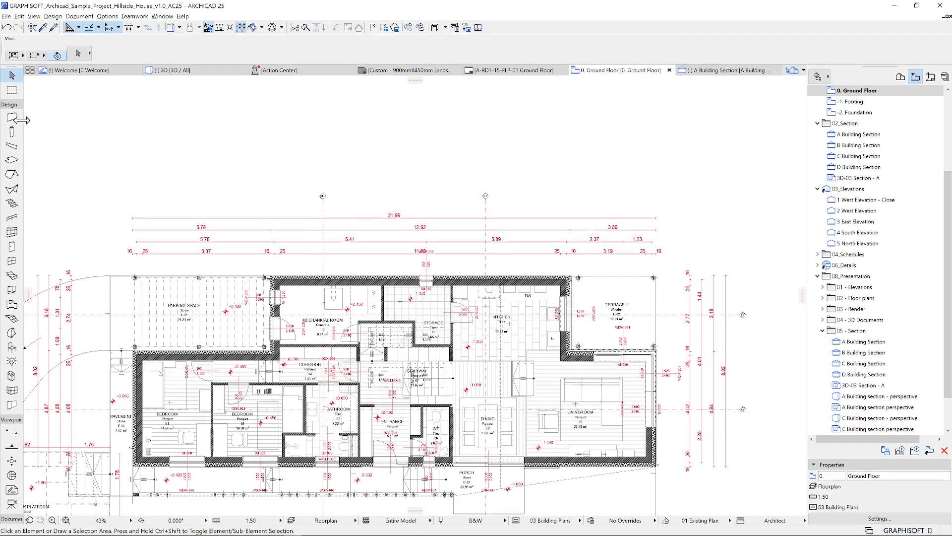
Draw a 500 cm reinforced concrete wall, 15.0 thick, on the Ground Floor plan.
left_click(11, 118)
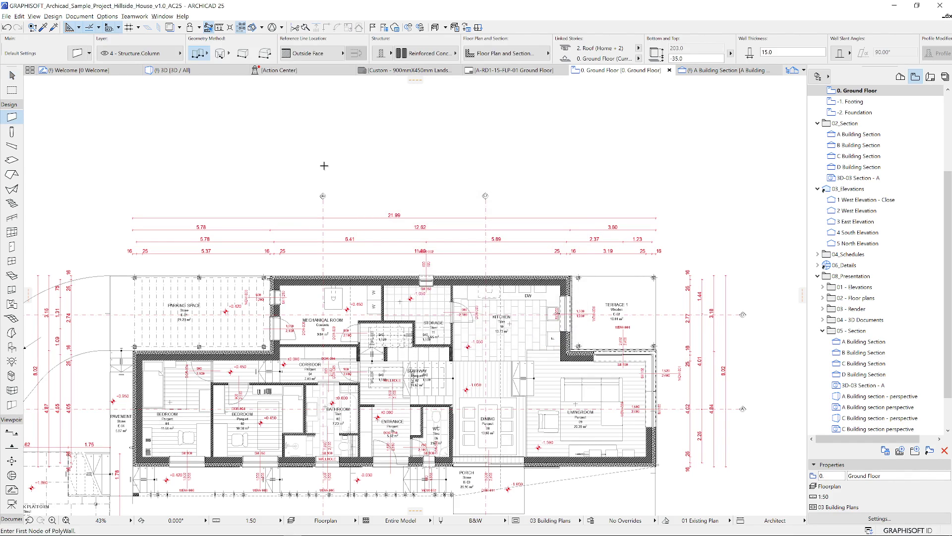
scroll(325, 165, "up", 5)
left_click(305, 190)
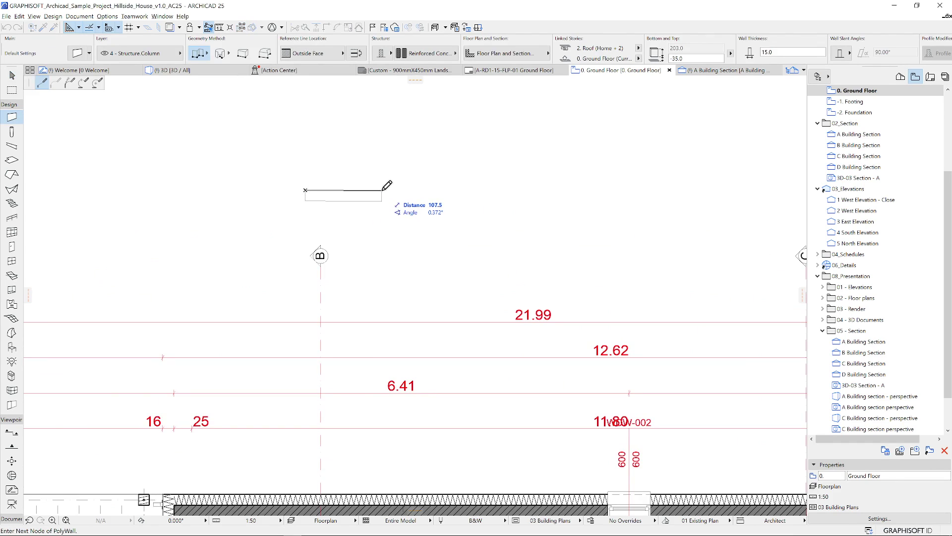
type("500")
key("Return")
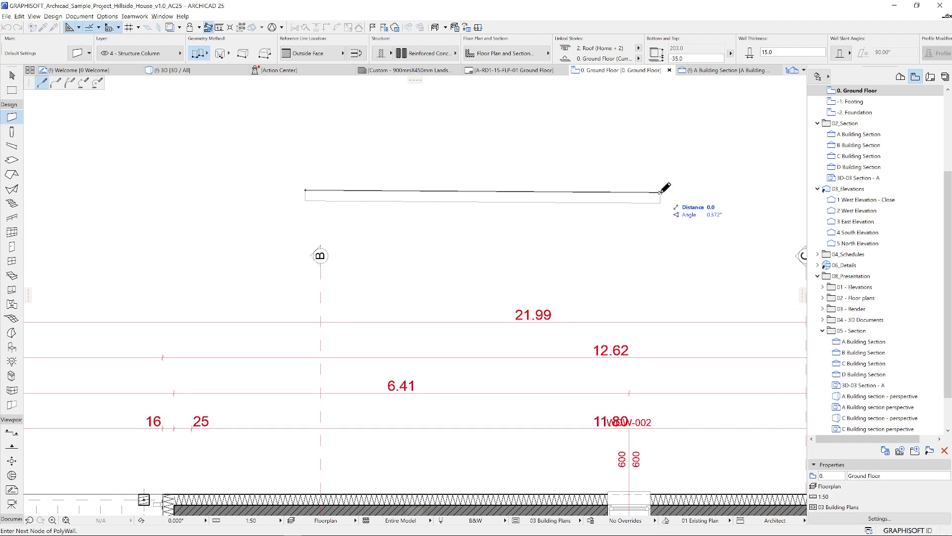
left_click(661, 192)
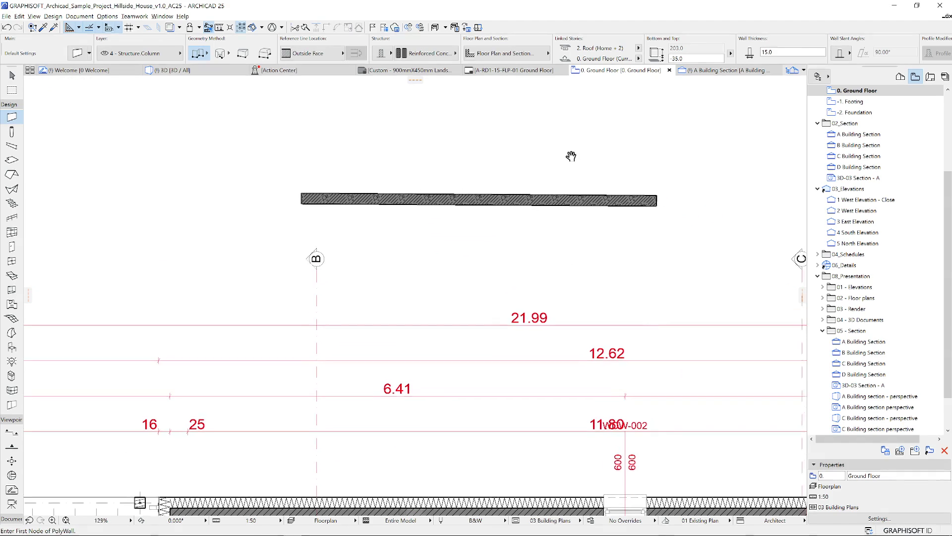
middle_click_drag(569, 156, 518, 205)
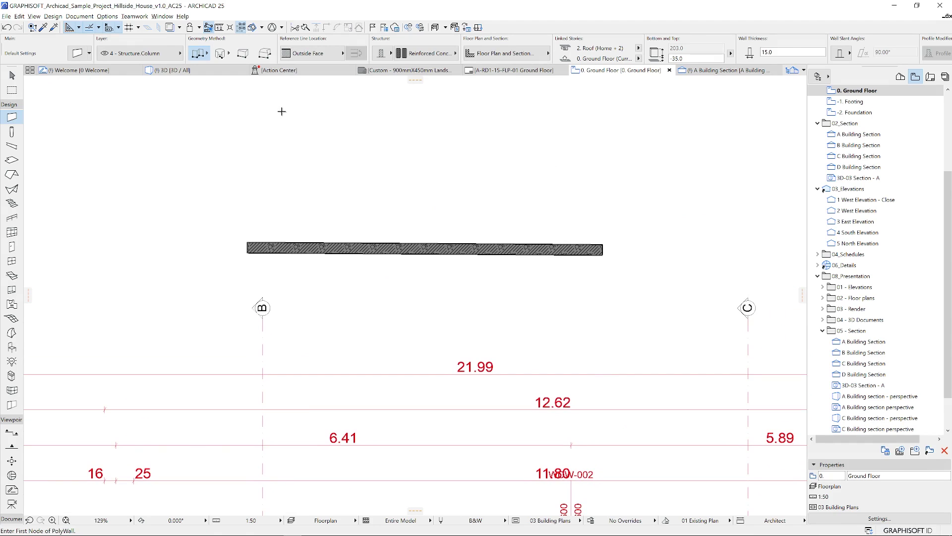
left_click(107, 16)
Switch the working length unit to meter in Working Units.
mouse_move(143, 113)
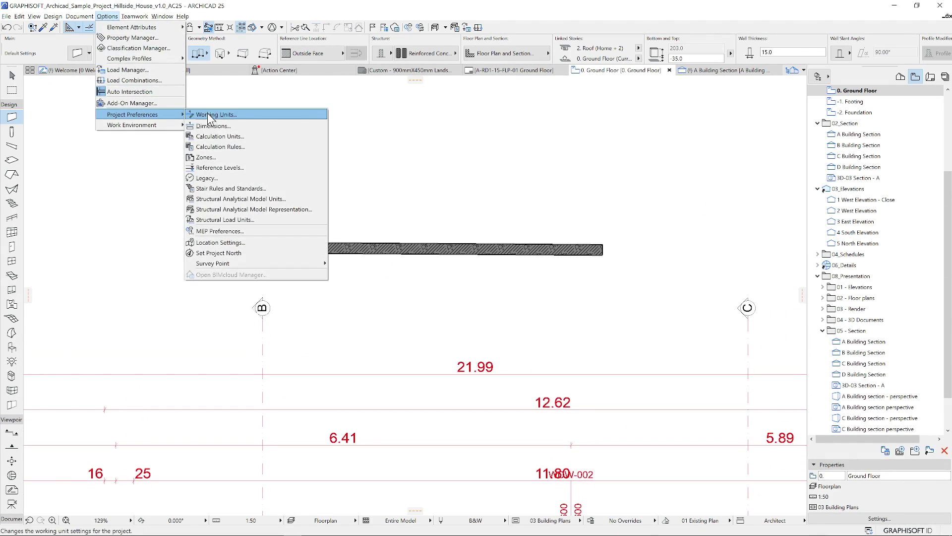
left_click(207, 115)
left_click(572, 118)
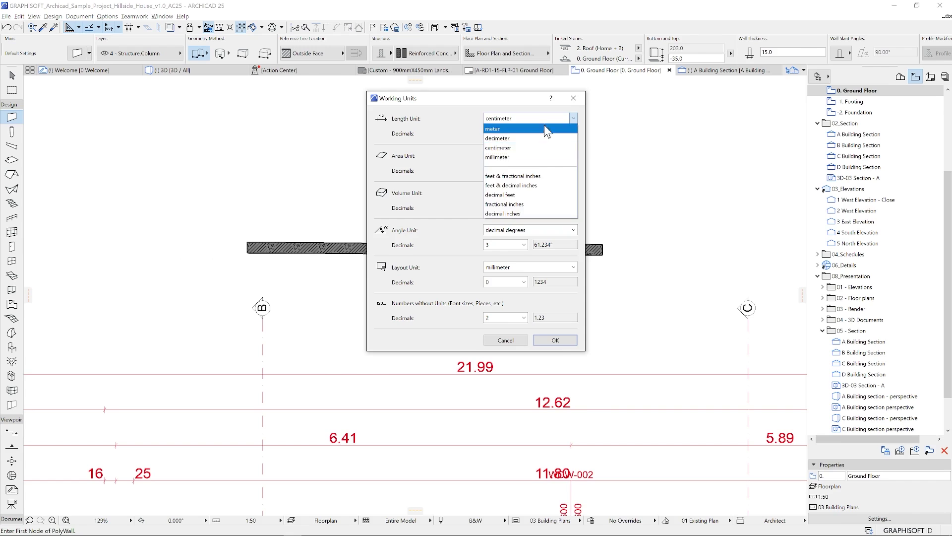
left_click(544, 128)
left_click(555, 340)
Draw a second 0.2-thick wall parallel above the first, then reconfirm Working Units unchanged.
left_click(250, 196)
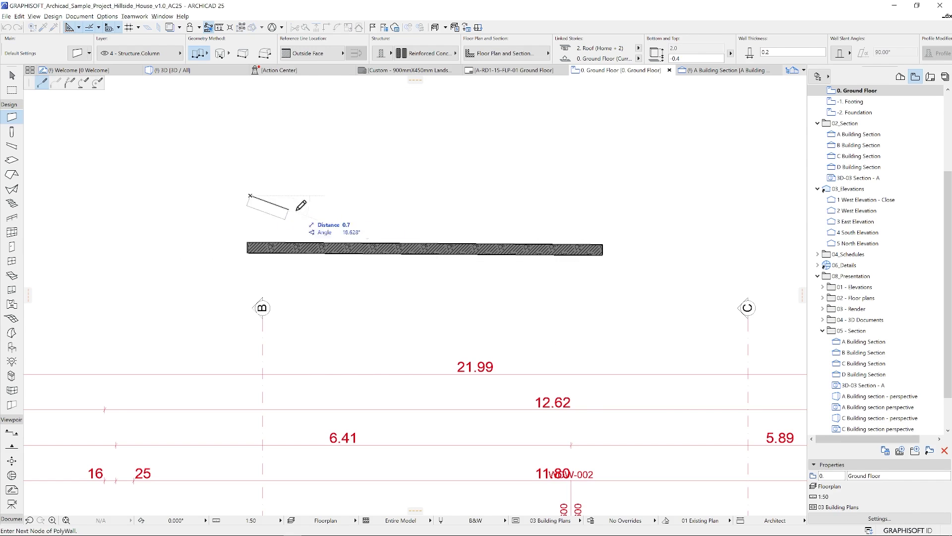
double_click(605, 191)
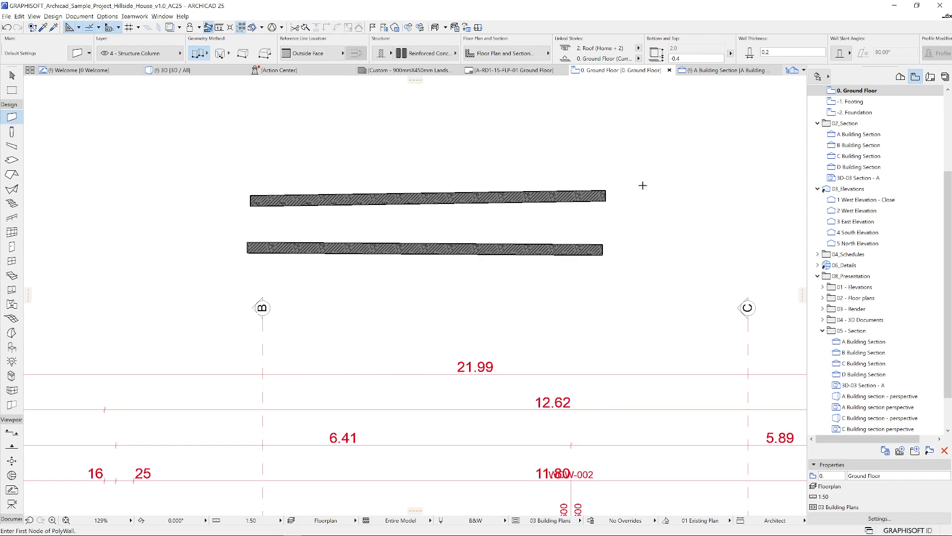
left_click(108, 16)
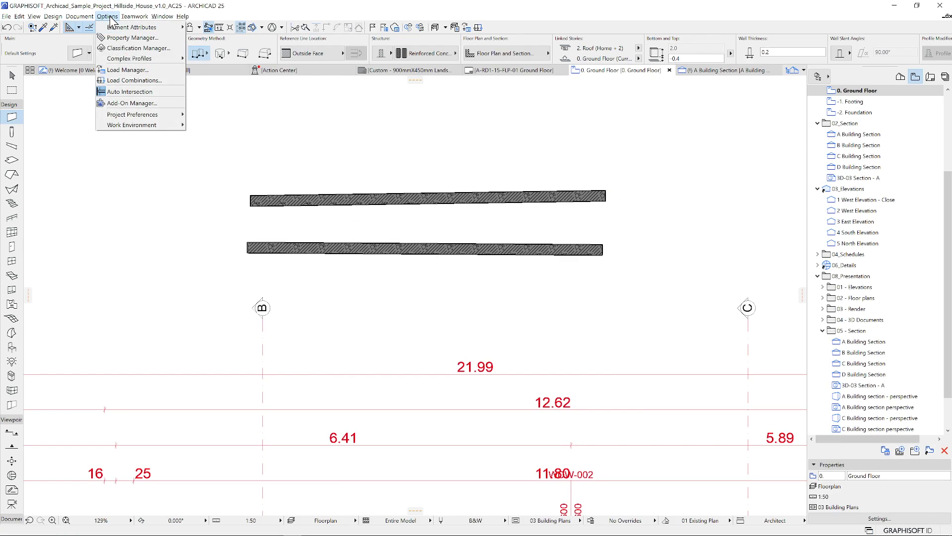
mouse_move(151, 115)
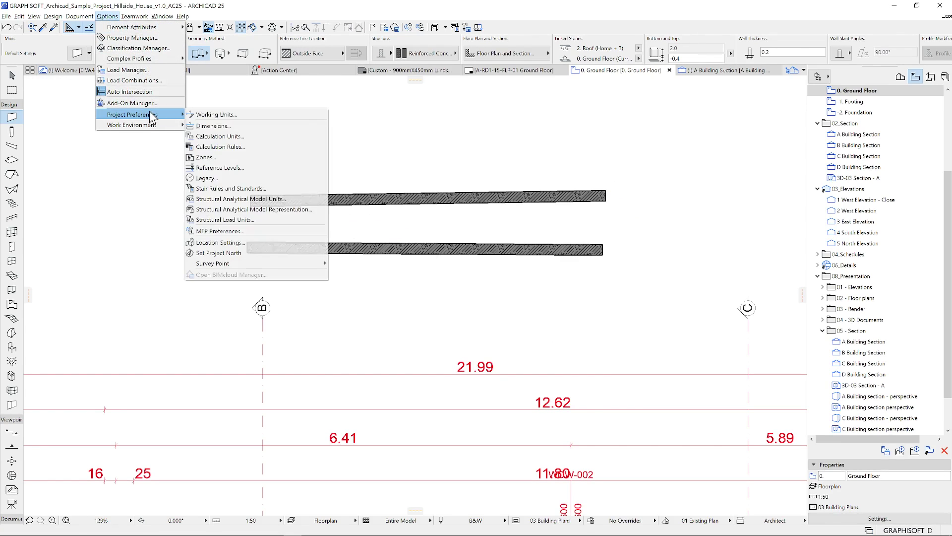
left_click(237, 115)
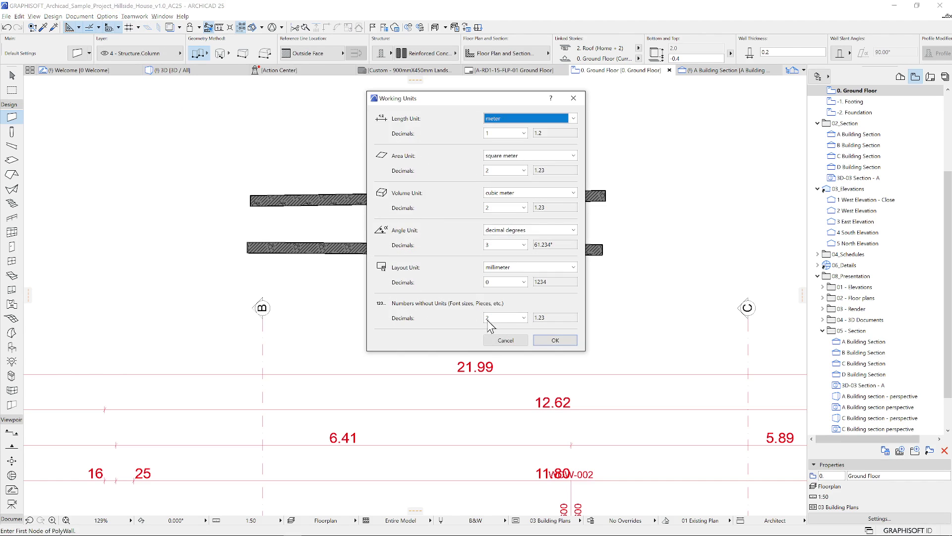
left_click(543, 339)
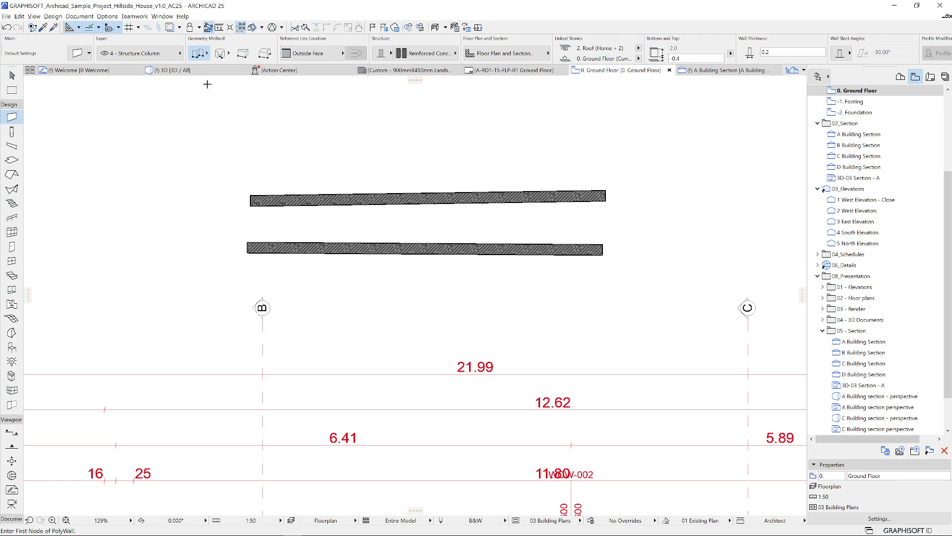
left_click(107, 17)
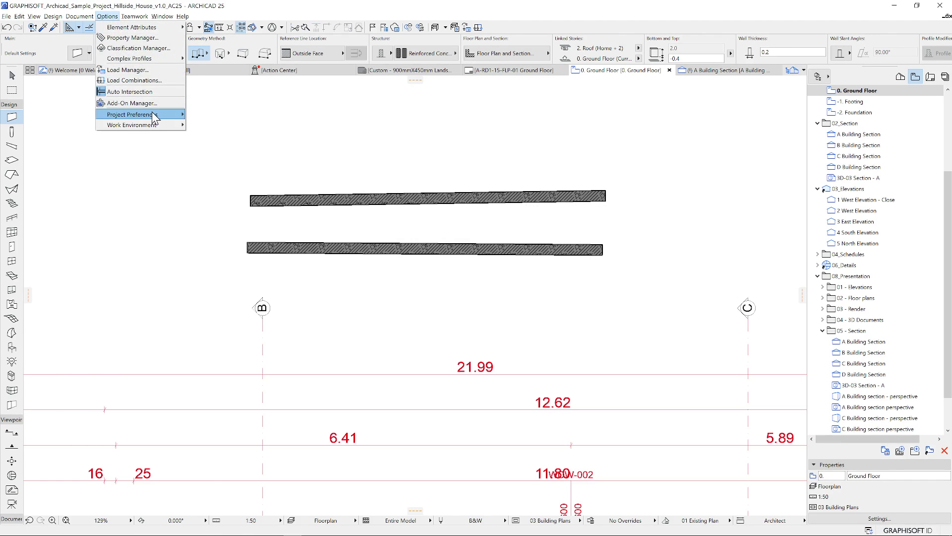
Open the Dimensions preferences and view the Calculation Units and Calculation Rules pages.
mouse_move(152, 109)
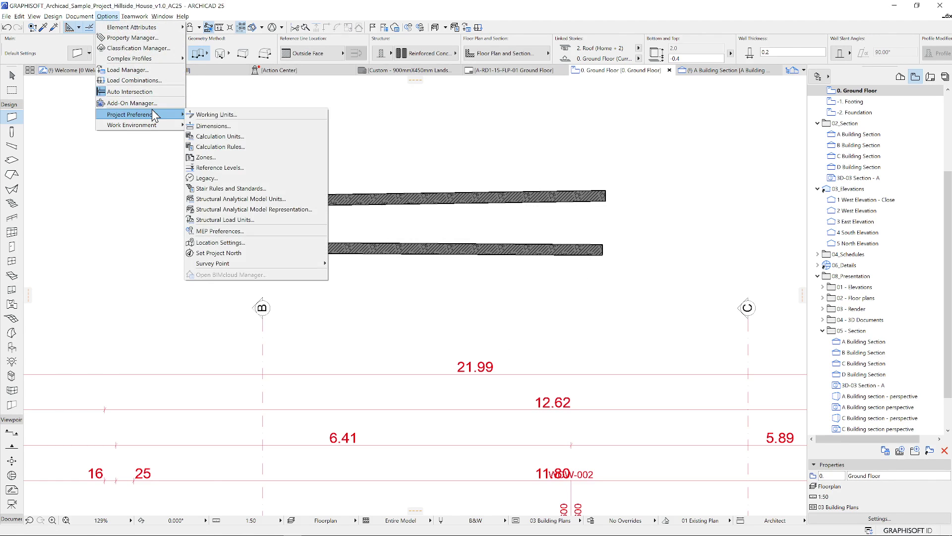
left_click(240, 126)
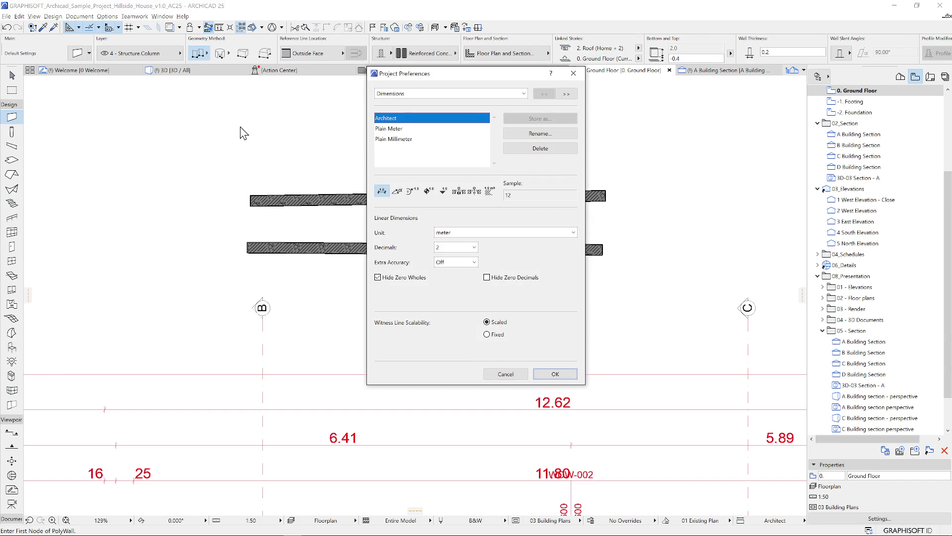
left_click(526, 94)
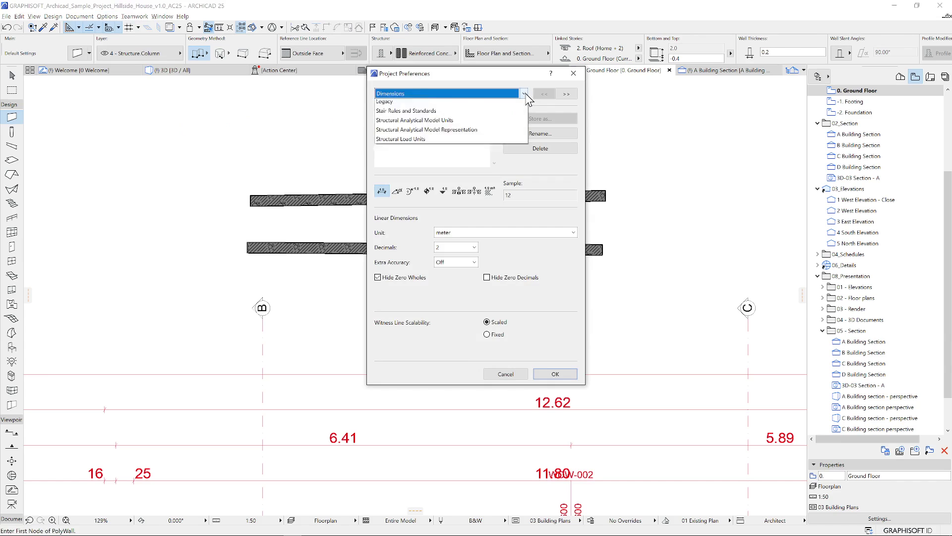
left_click(442, 113)
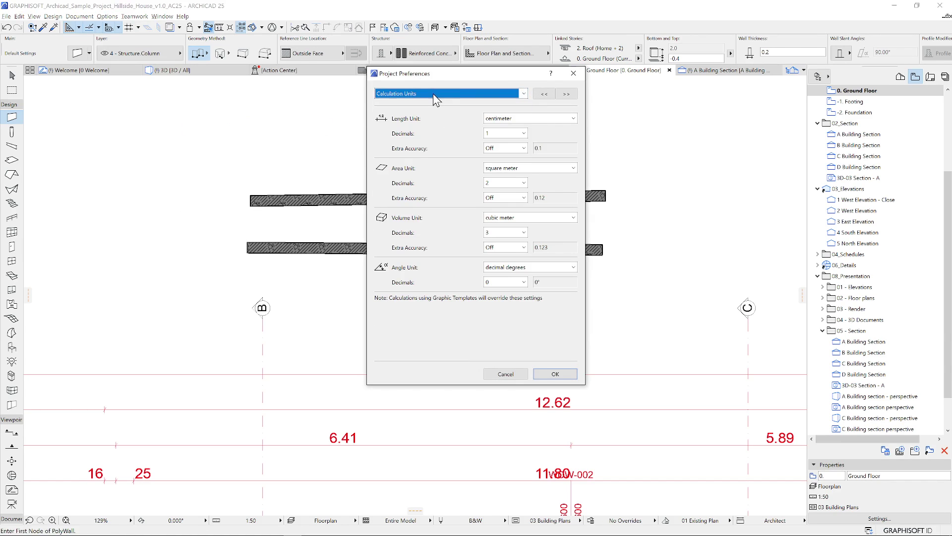
left_click(433, 93)
left_click(422, 123)
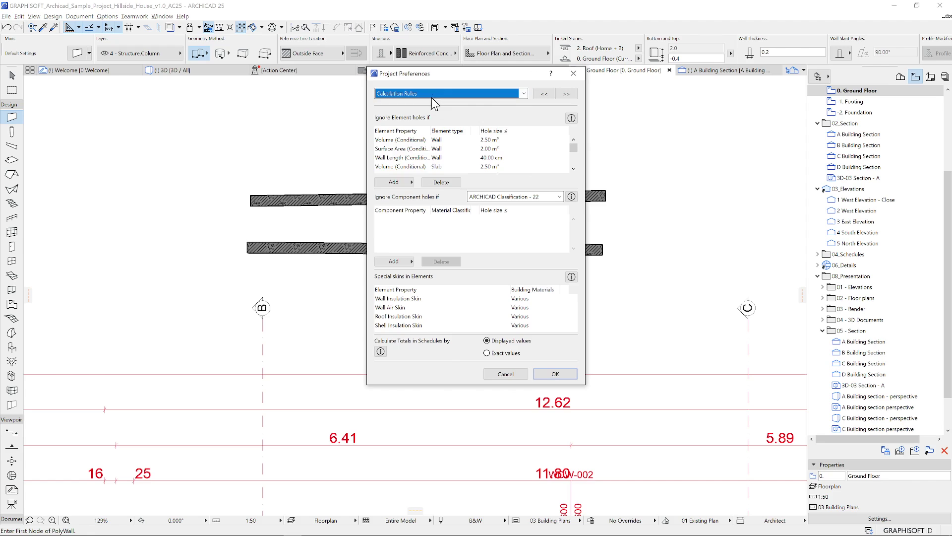
Review the Zones page, then on the Legacy page hide zones and labels on section views.
left_click(434, 94)
left_click(402, 132)
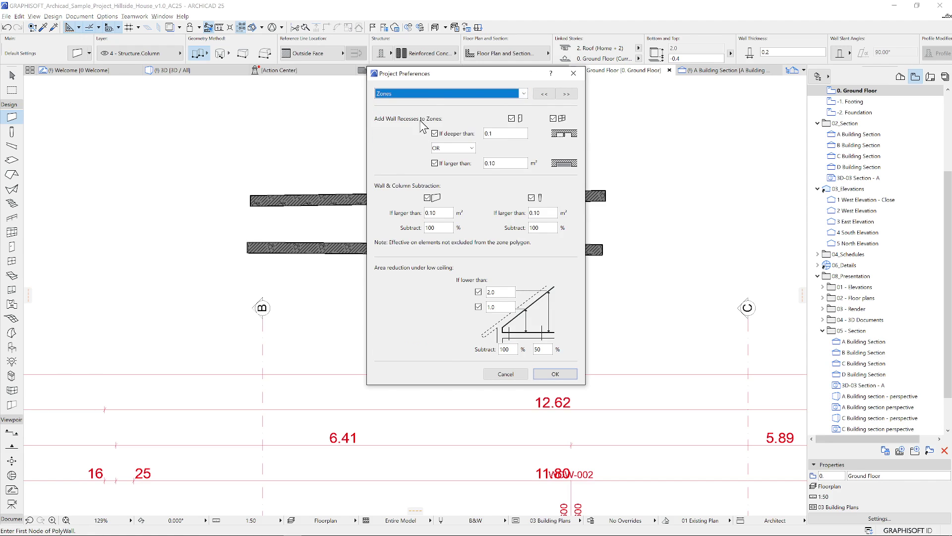
left_click(422, 93)
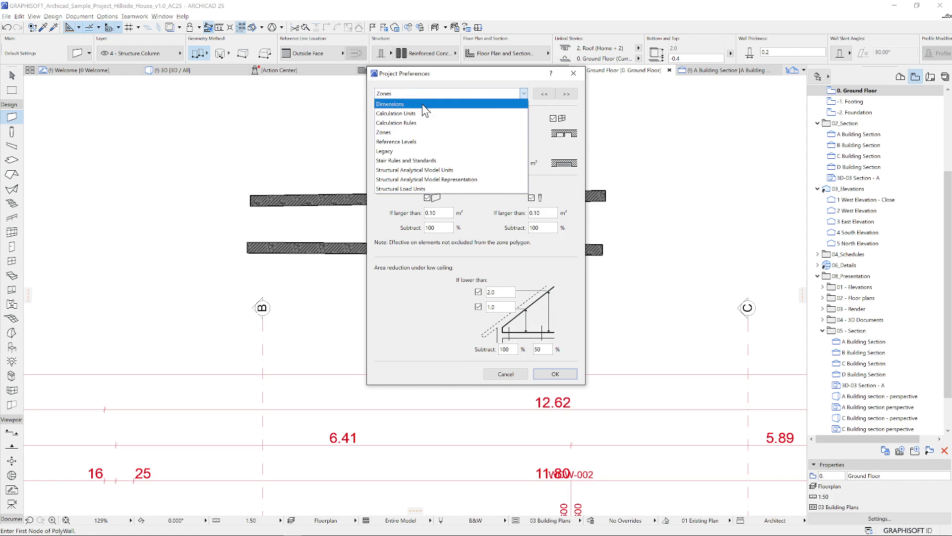
left_click(422, 103)
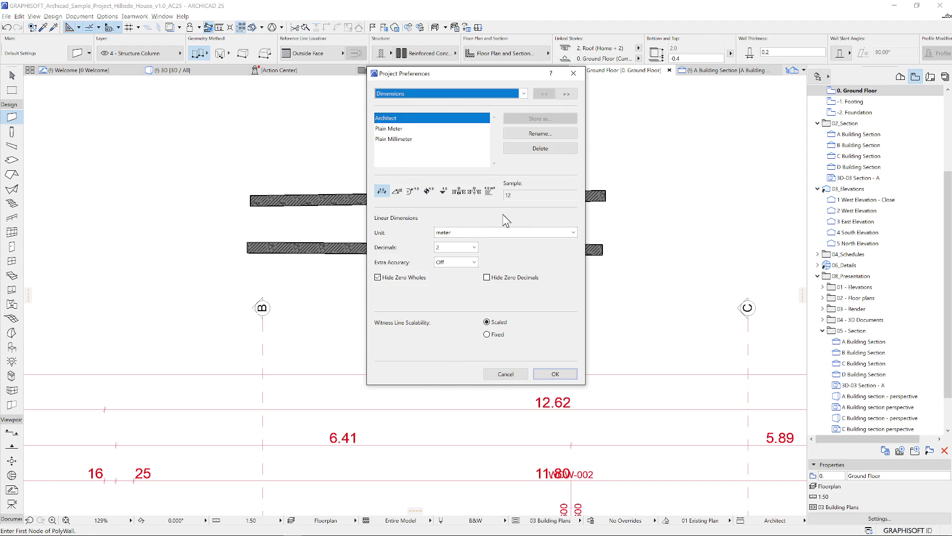
left_click(523, 95)
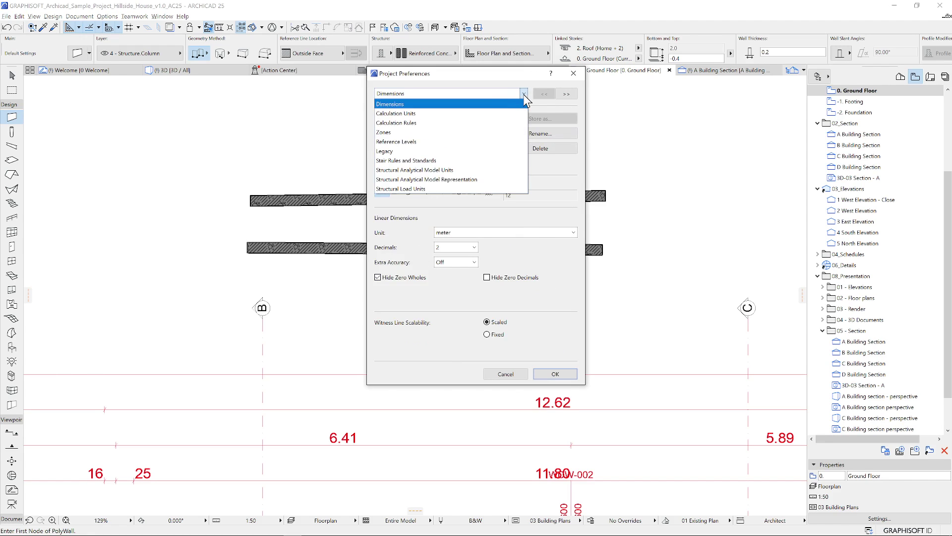
left_click(466, 132)
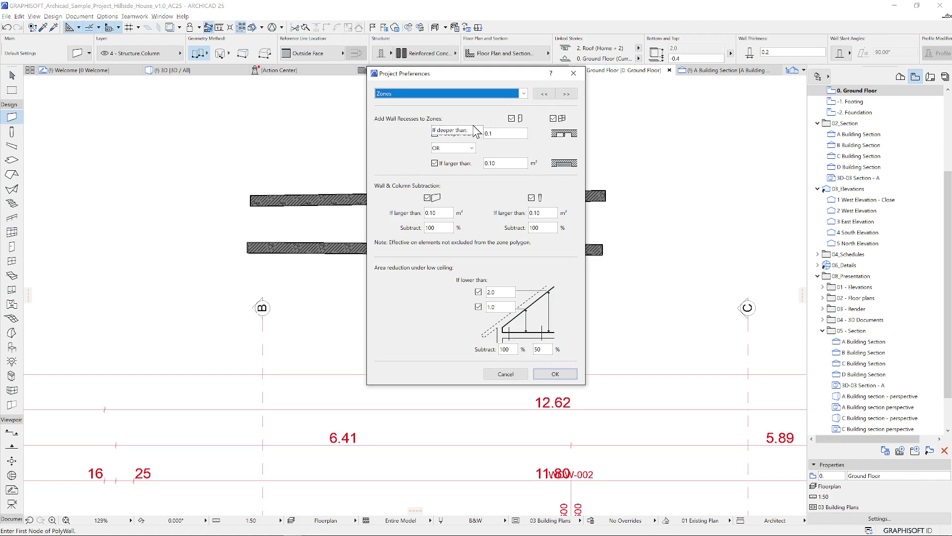
left_click(523, 93)
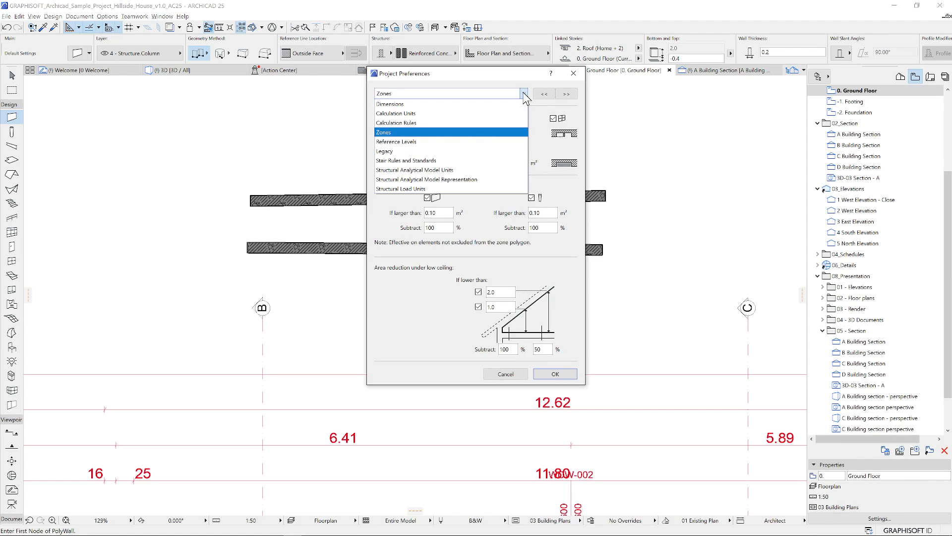
left_click(406, 152)
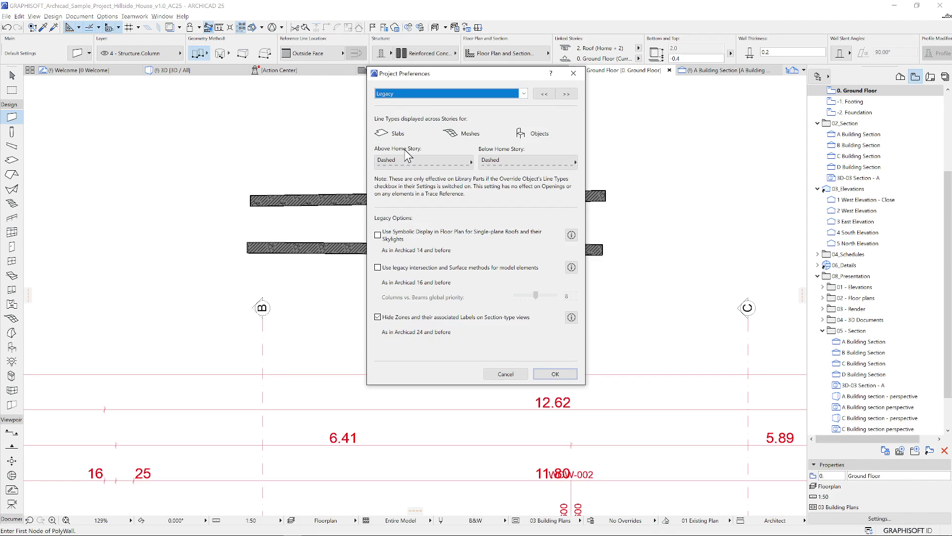
left_click(378, 317)
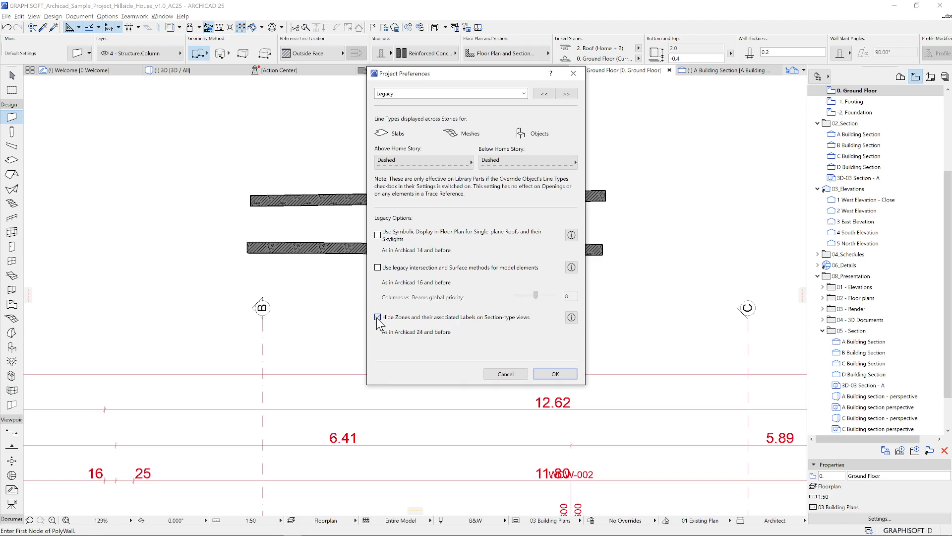